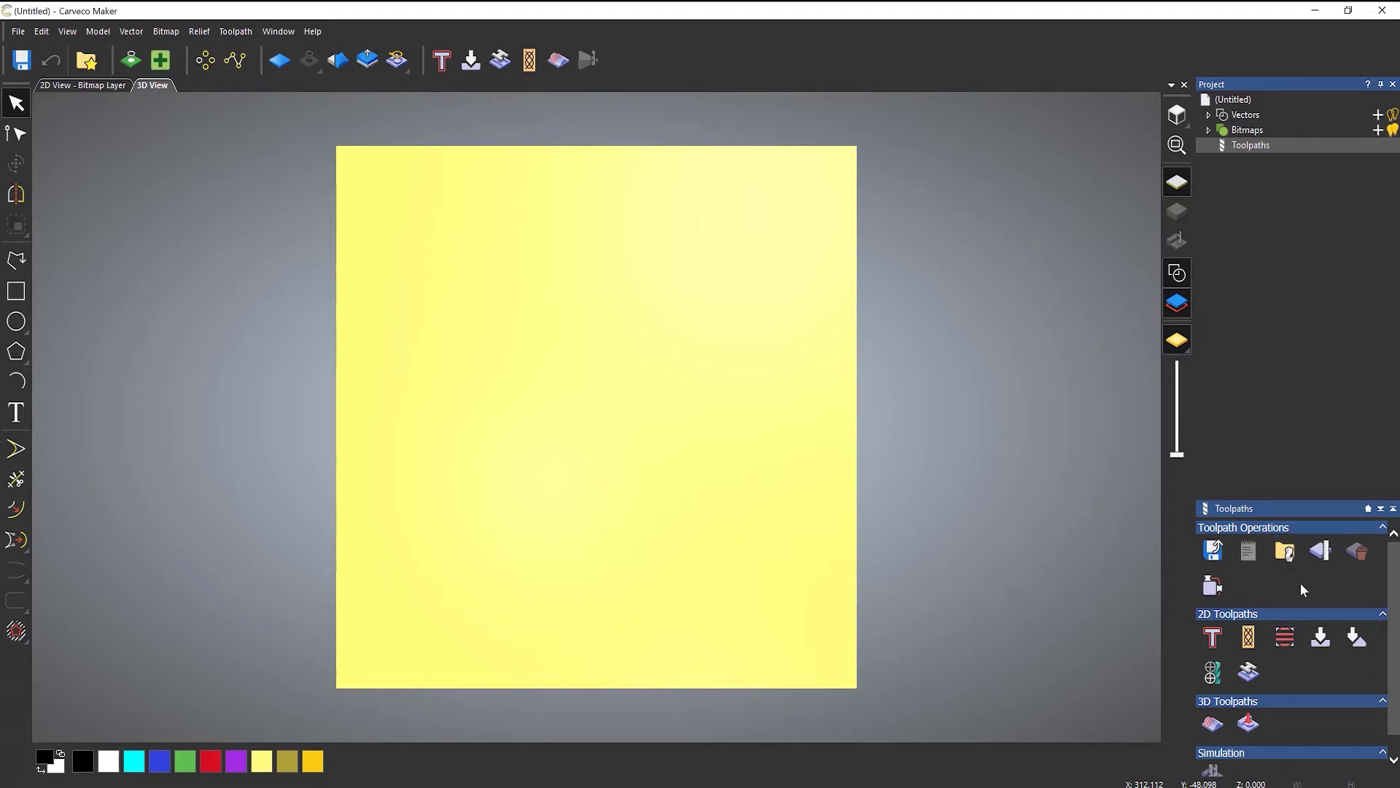
- Start a profile toolpath using Ball Nose 6 mm from Metric Tools > Aluminum > 3D Finishing
left_click(1215, 639)
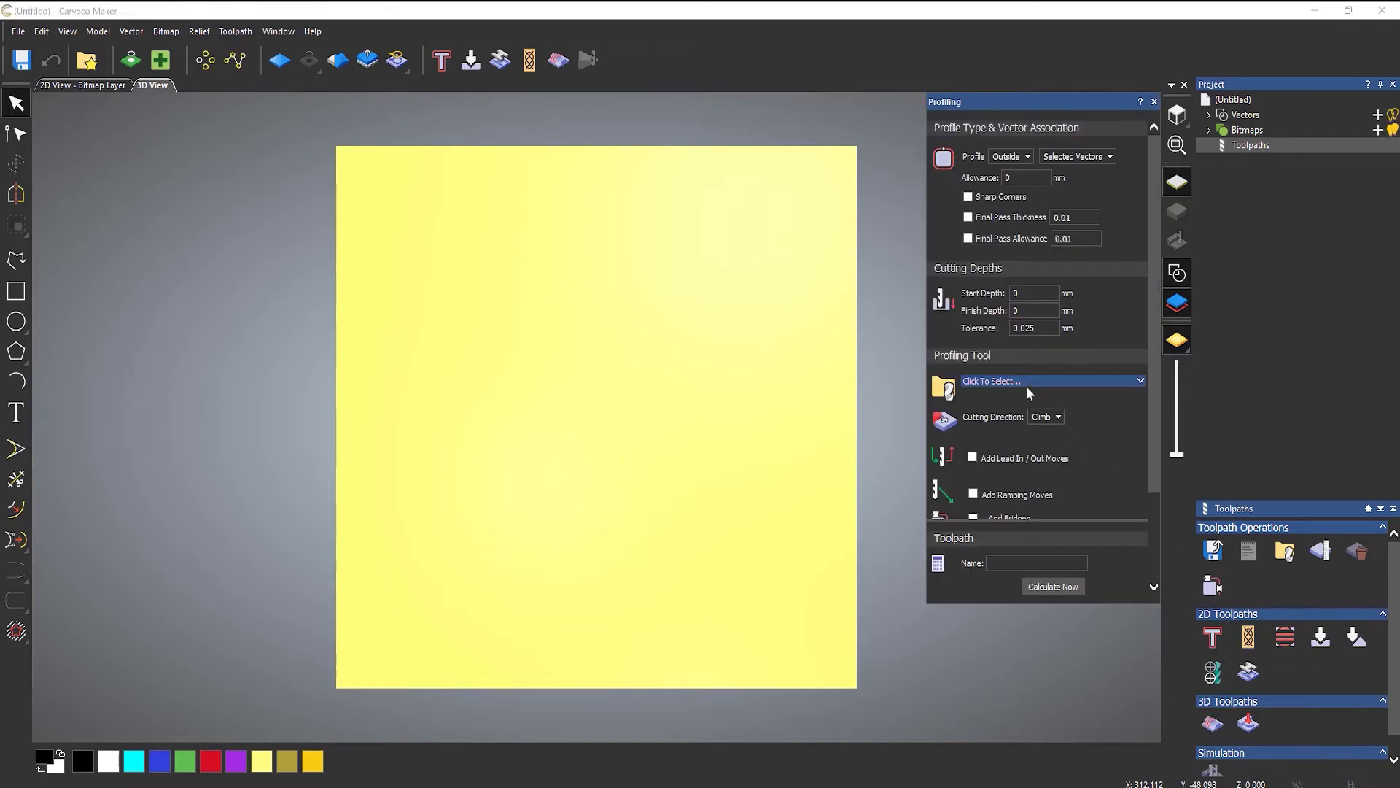
left_click(1023, 380)
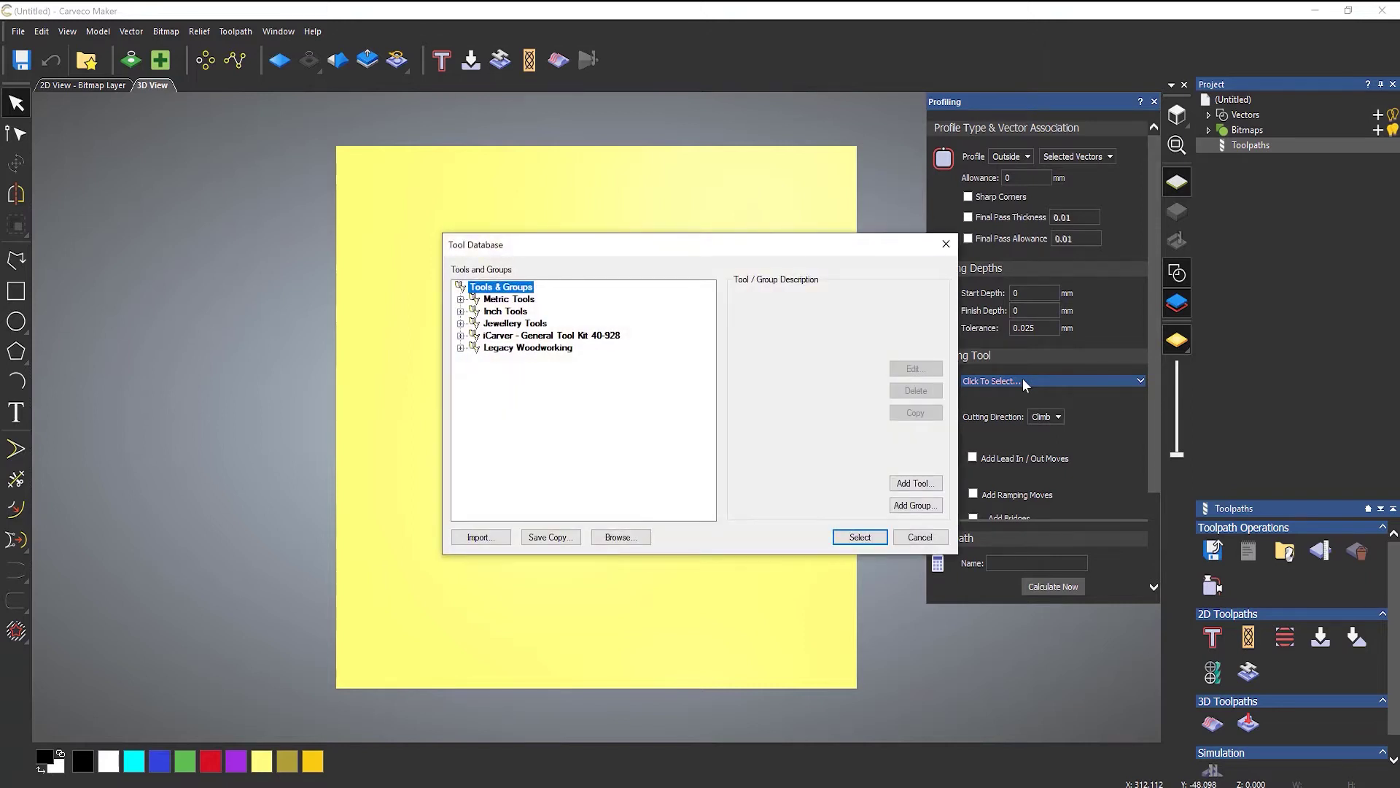
left_click(460, 299)
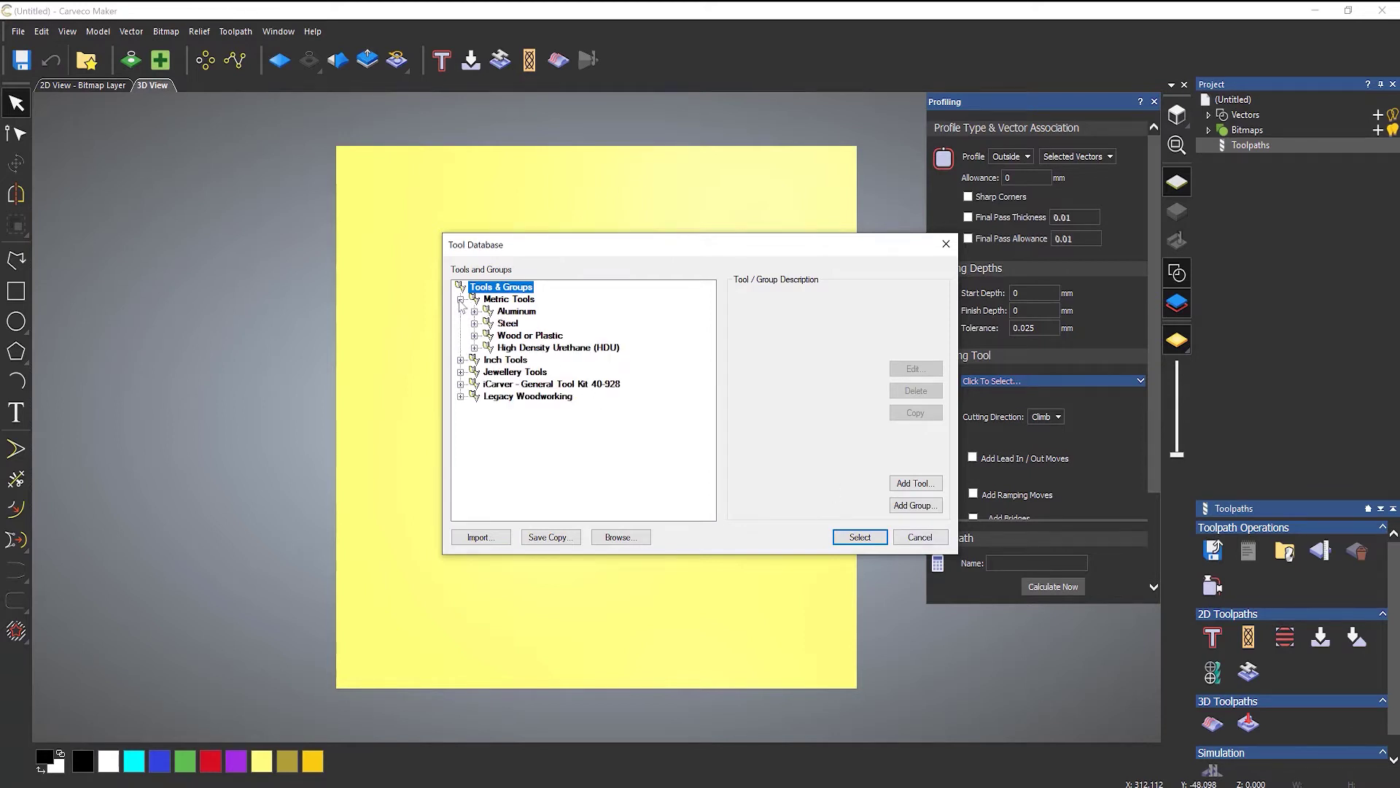
left_click(474, 311)
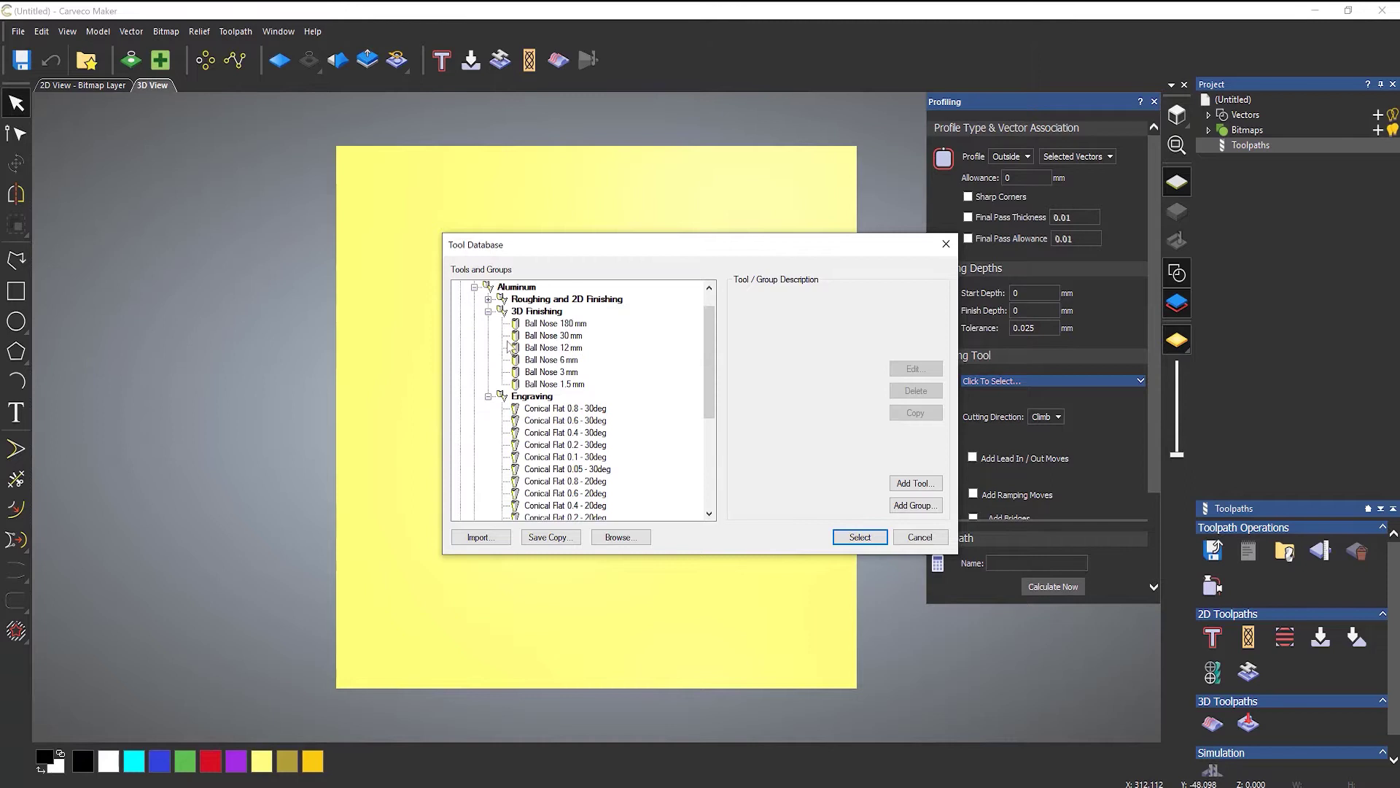
left_click(540, 337)
left_click(541, 360)
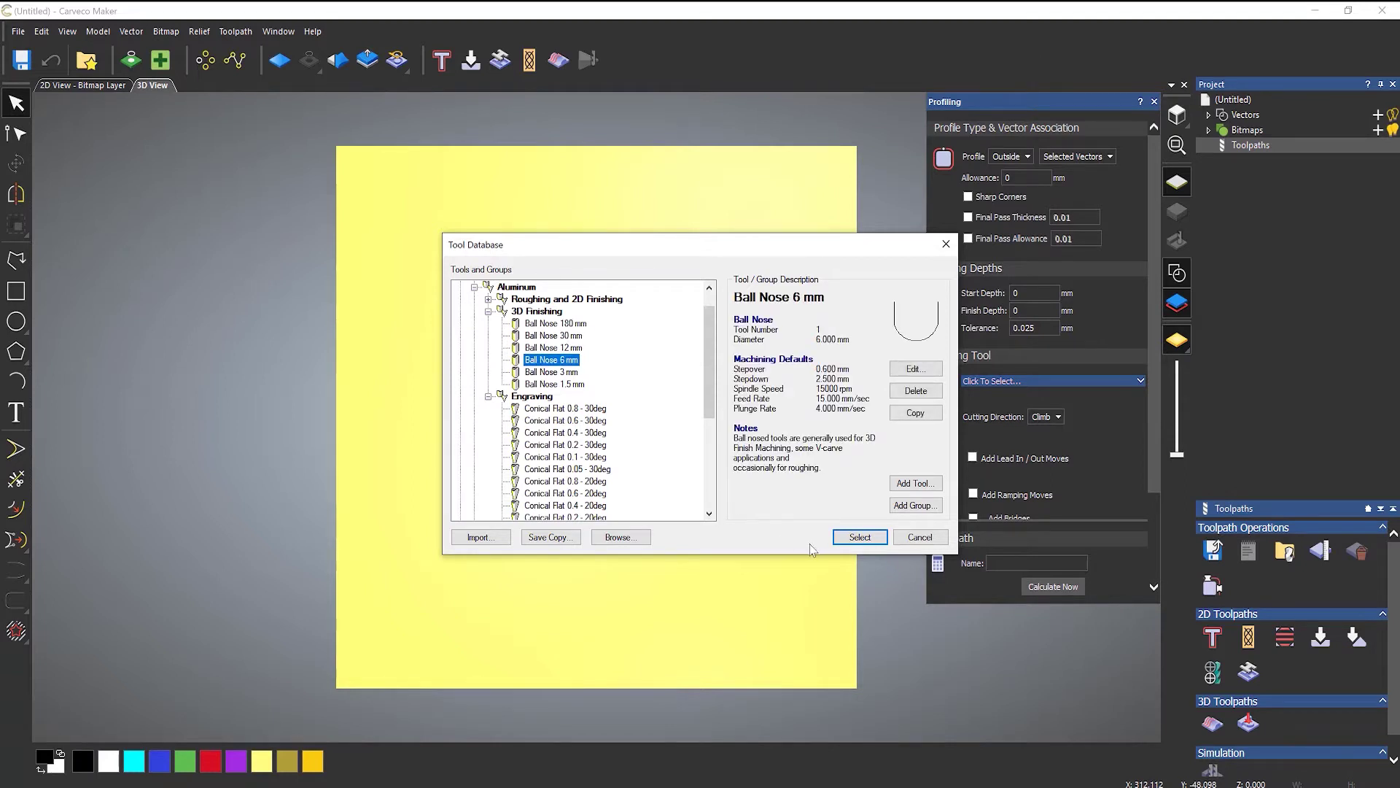
left_click(860, 537)
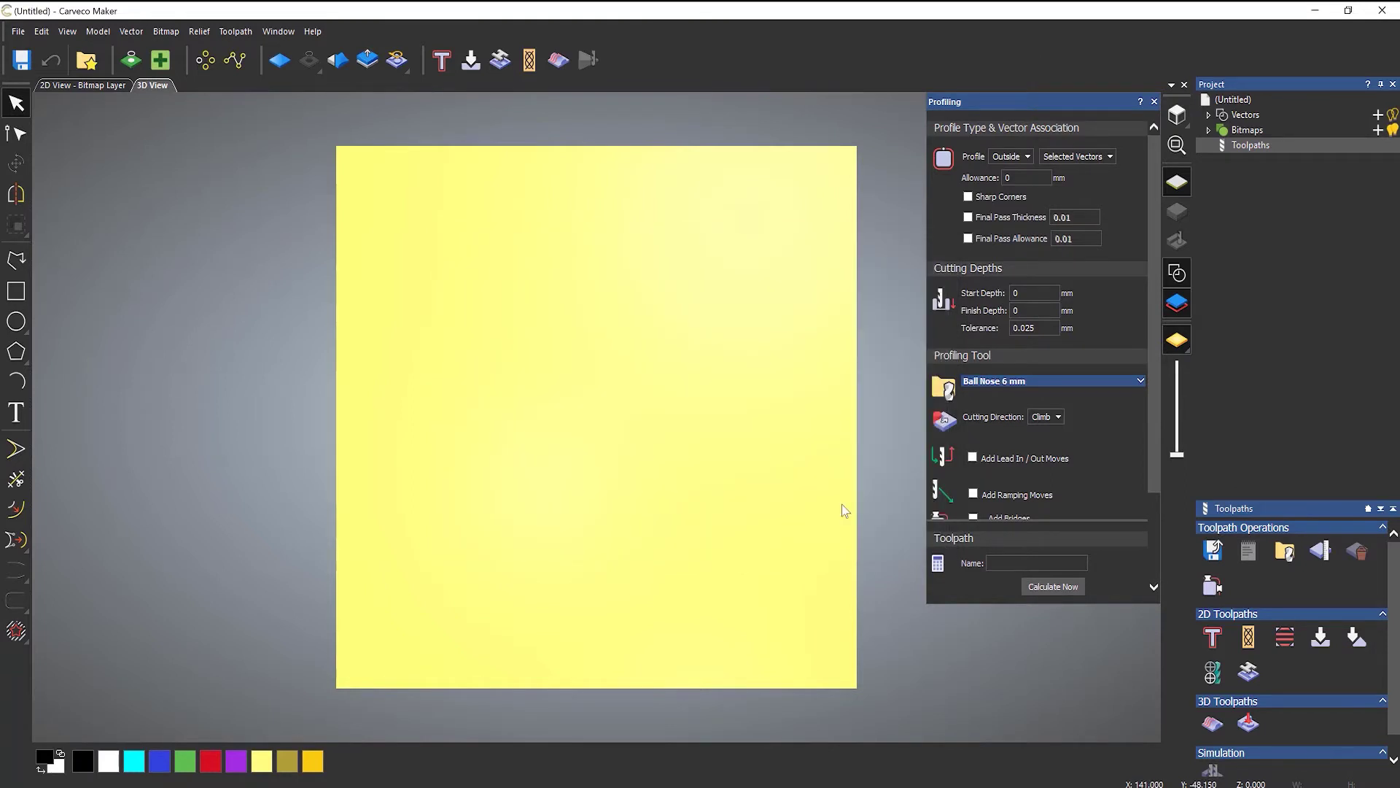
- Expand the Ball Nose 6 mm cutting settings and change the Feed Rate to 4
left_click(1141, 381)
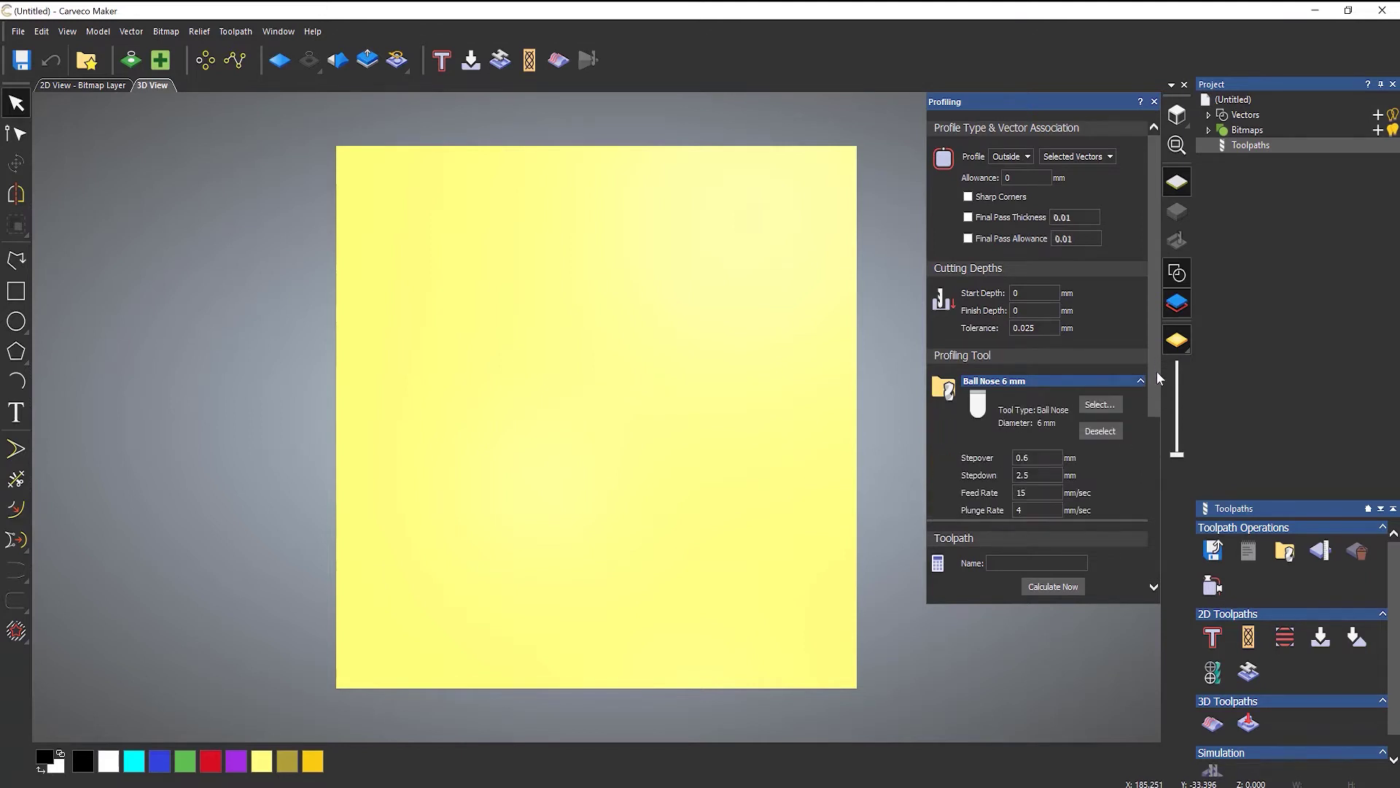
scroll(1158, 414, "down", 2)
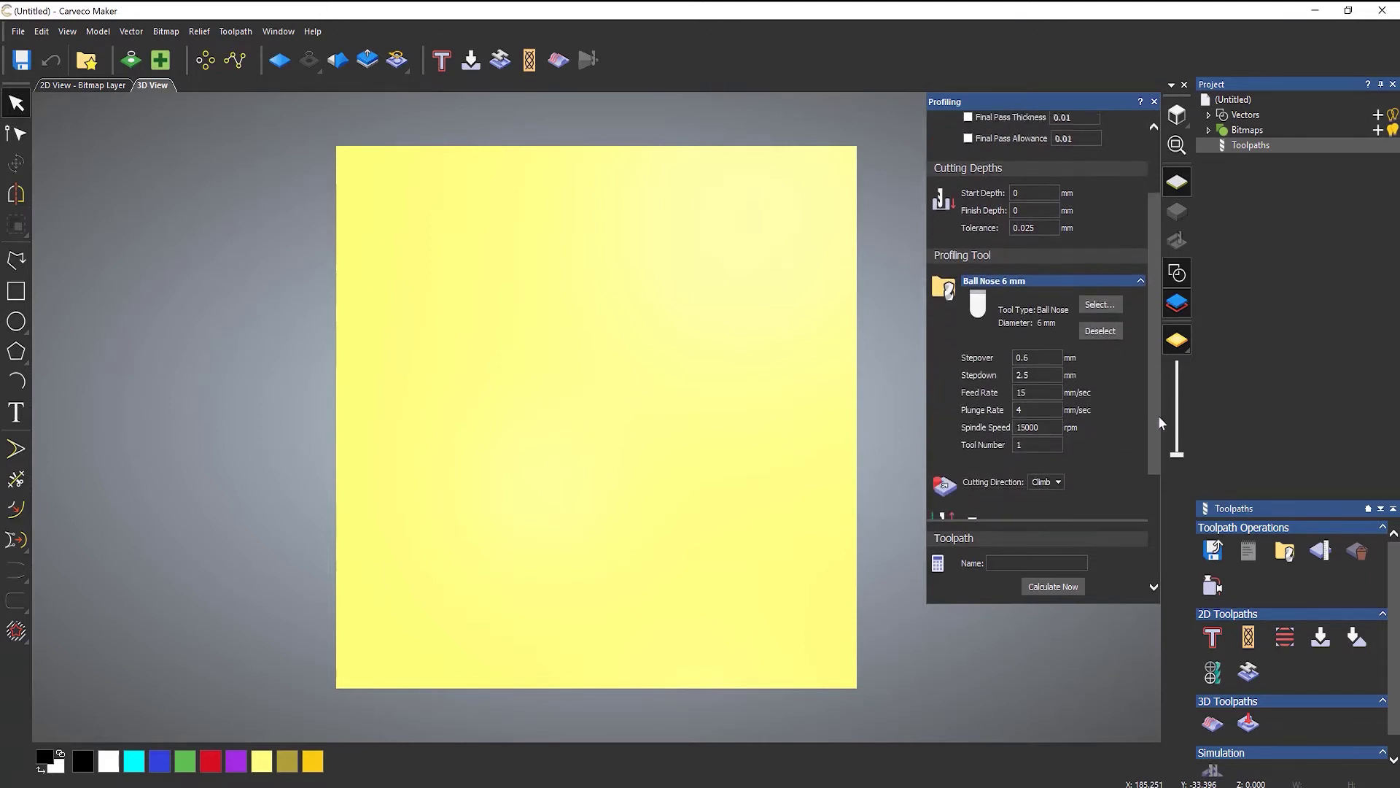
double_click(1032, 380)
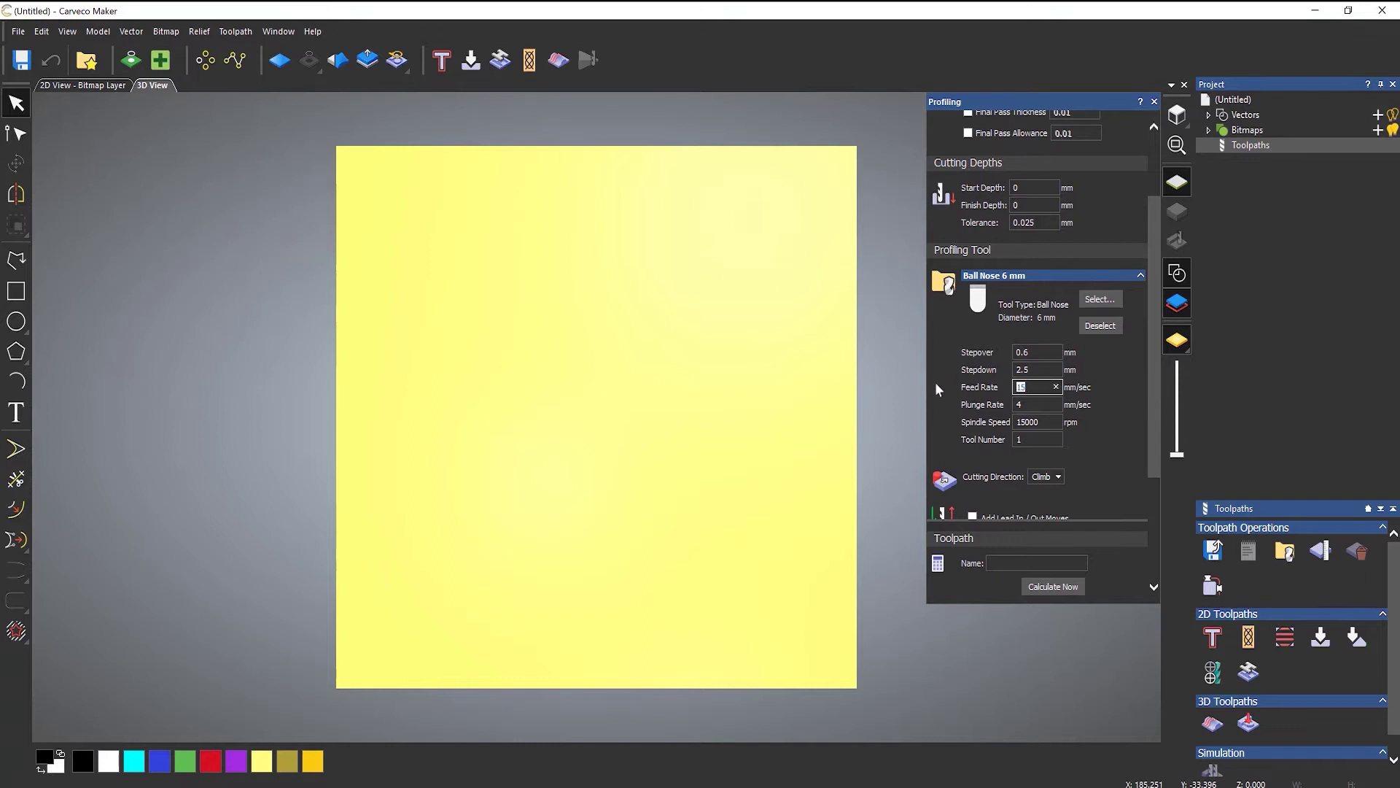
type("40")
- Close the Profiling panel, return to Toolpaths, and open the Tool Database with Metric Tools collapsed
left_click(1154, 103)
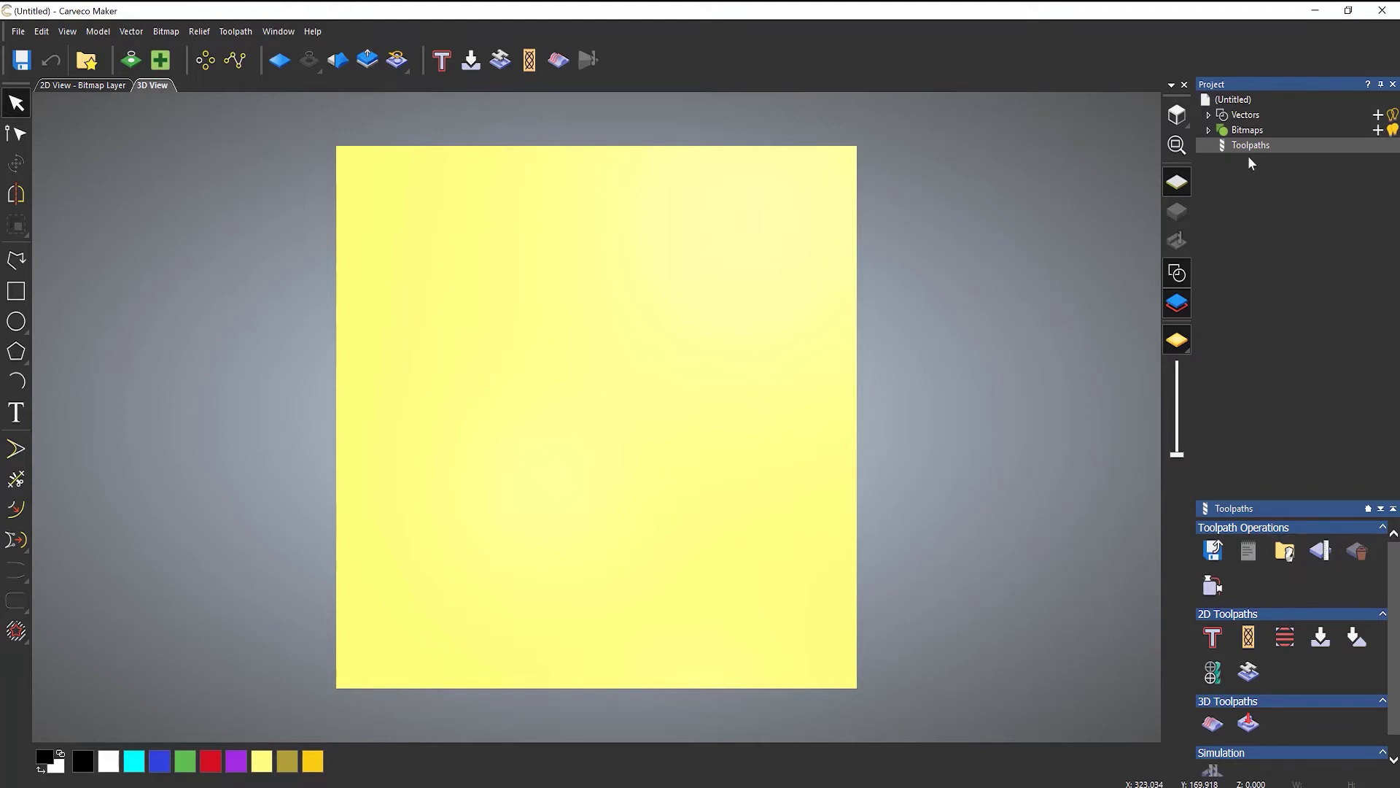
left_click(1249, 100)
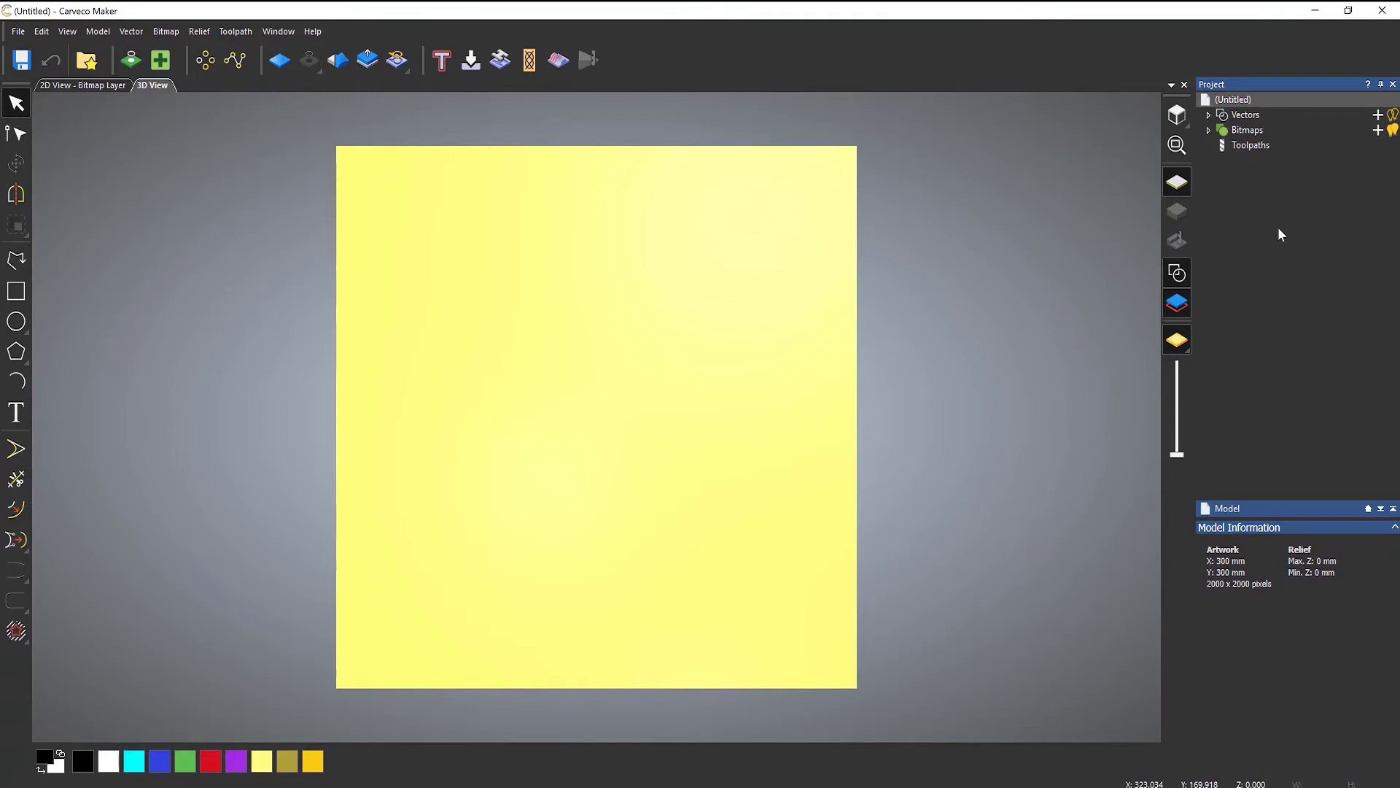
left_click(1231, 150)
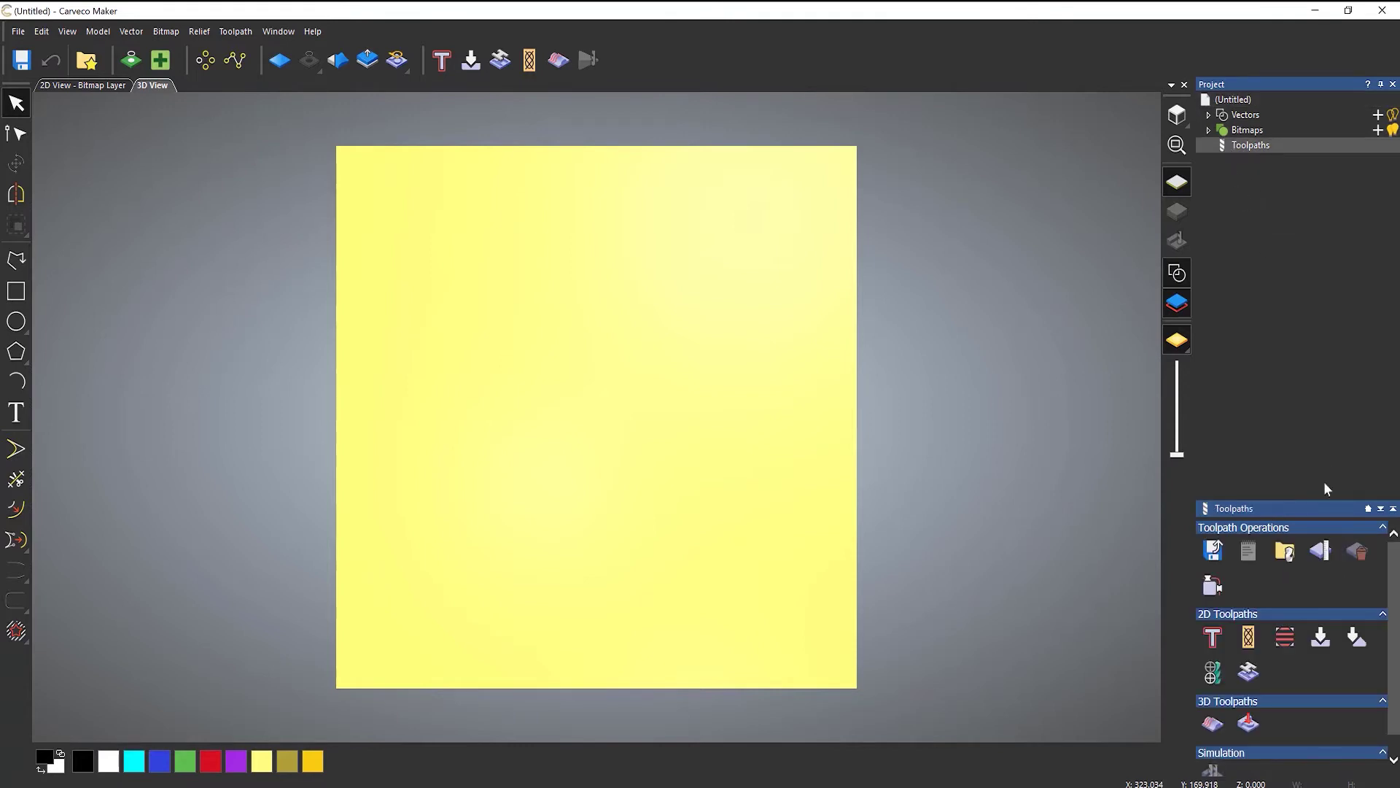
left_click(1286, 553)
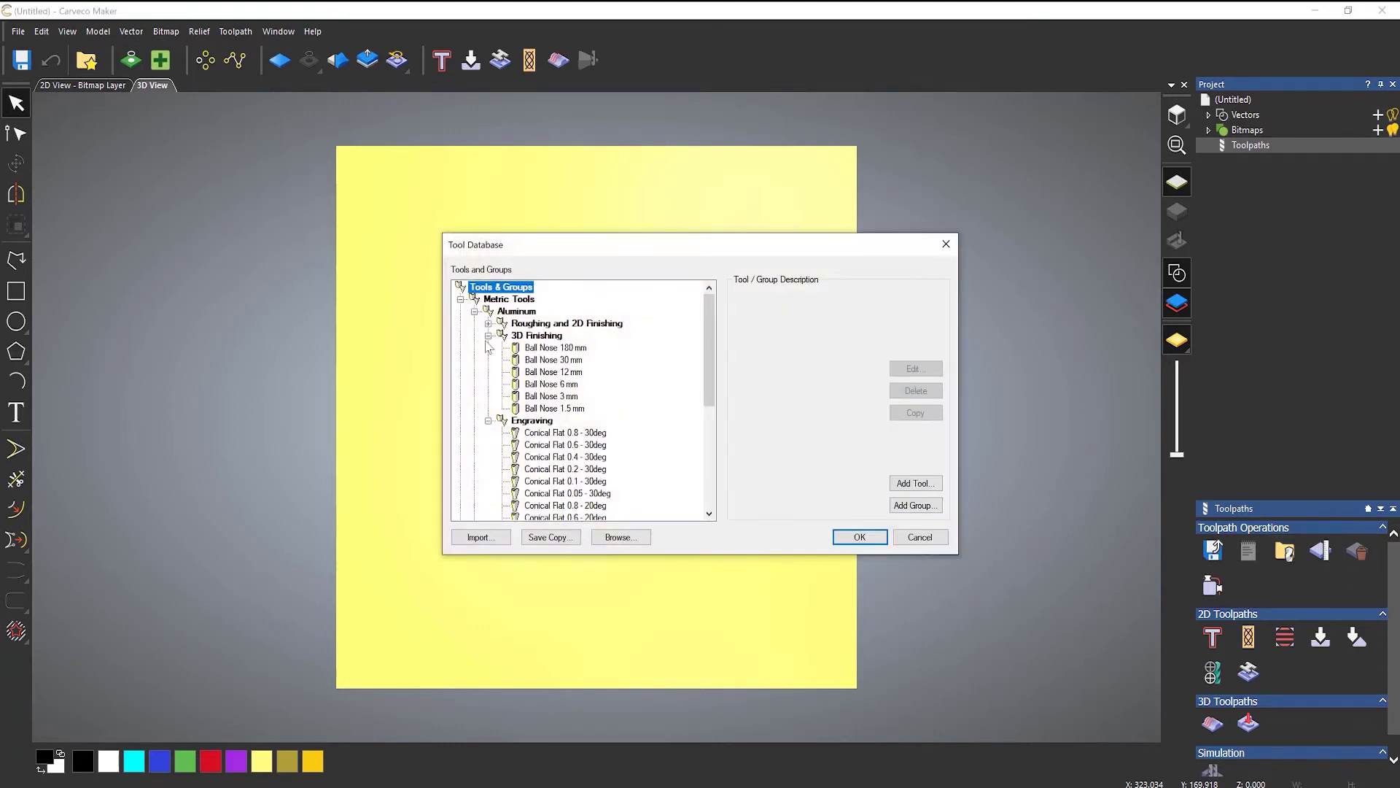
left_click(461, 299)
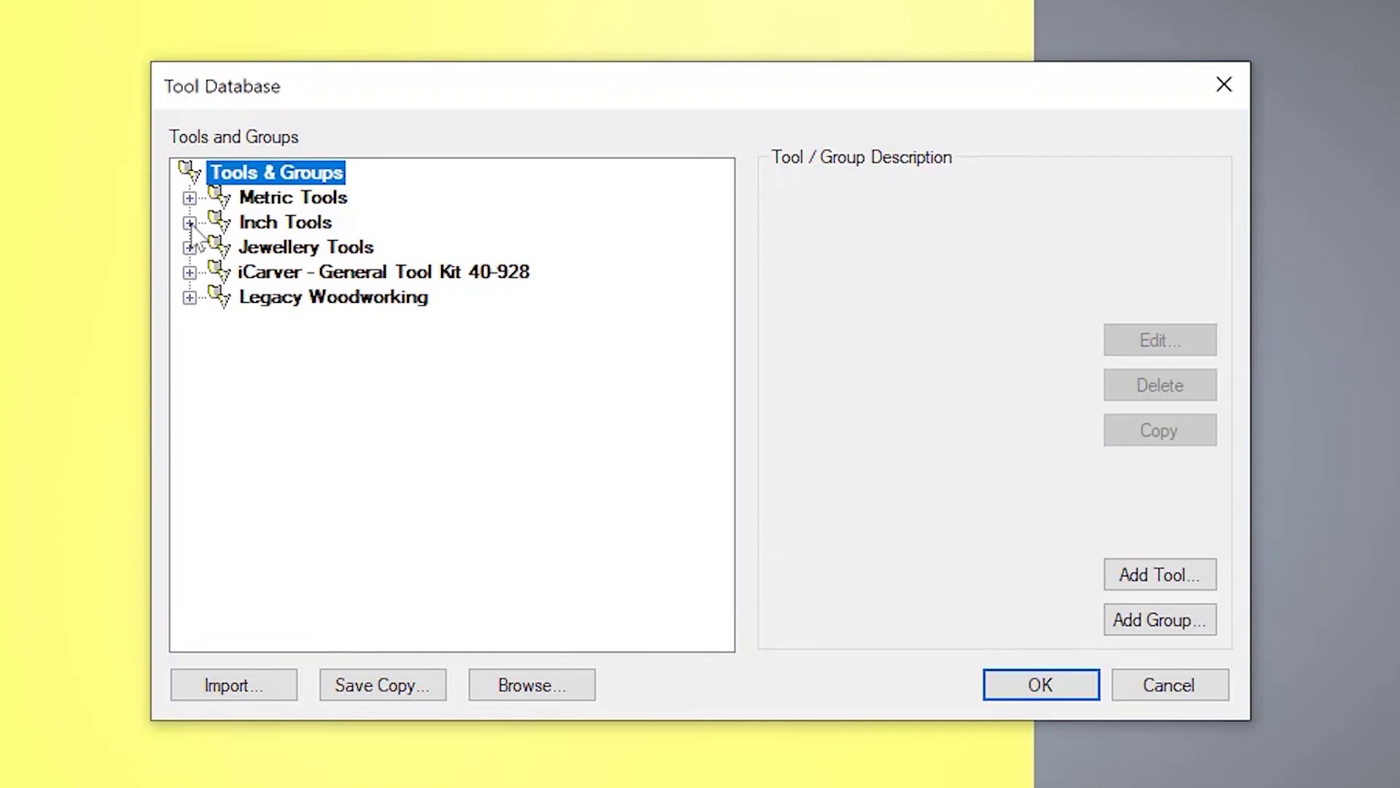
- Expand Inch Tools > Wood or Plastic and select Ball Nose 1/2 Inch under 3D Finishing
left_click(189, 222)
left_click(218, 248)
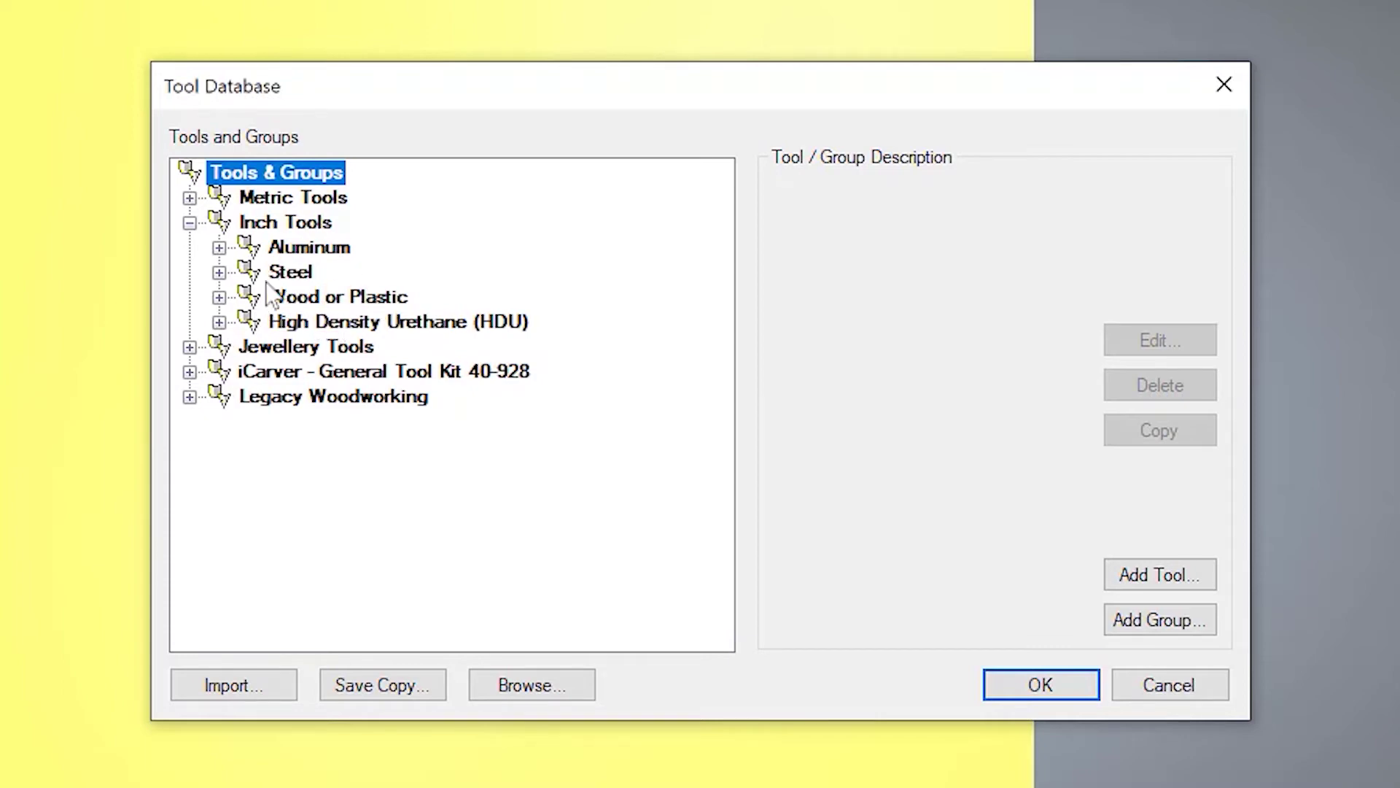
left_click(219, 297)
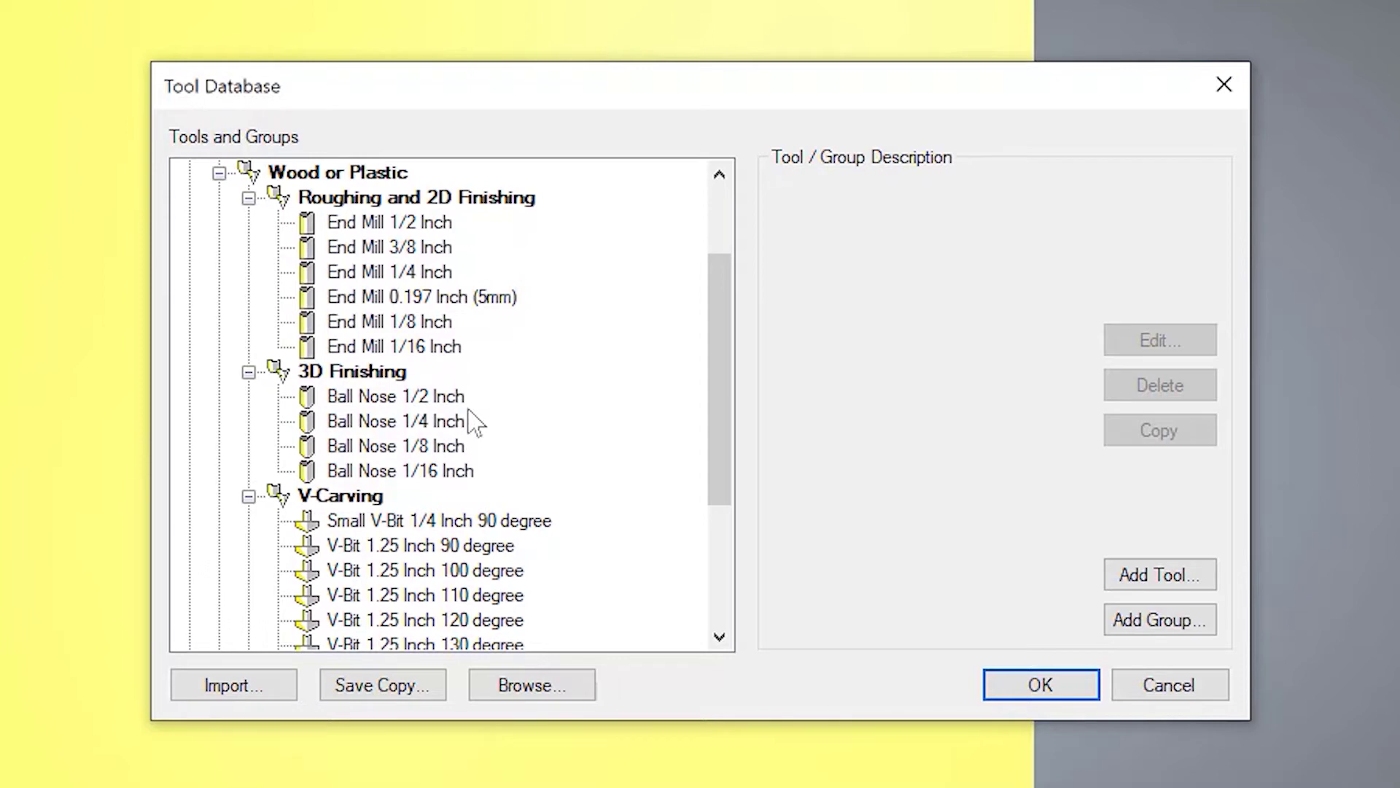
scroll(481, 433, "down", 3)
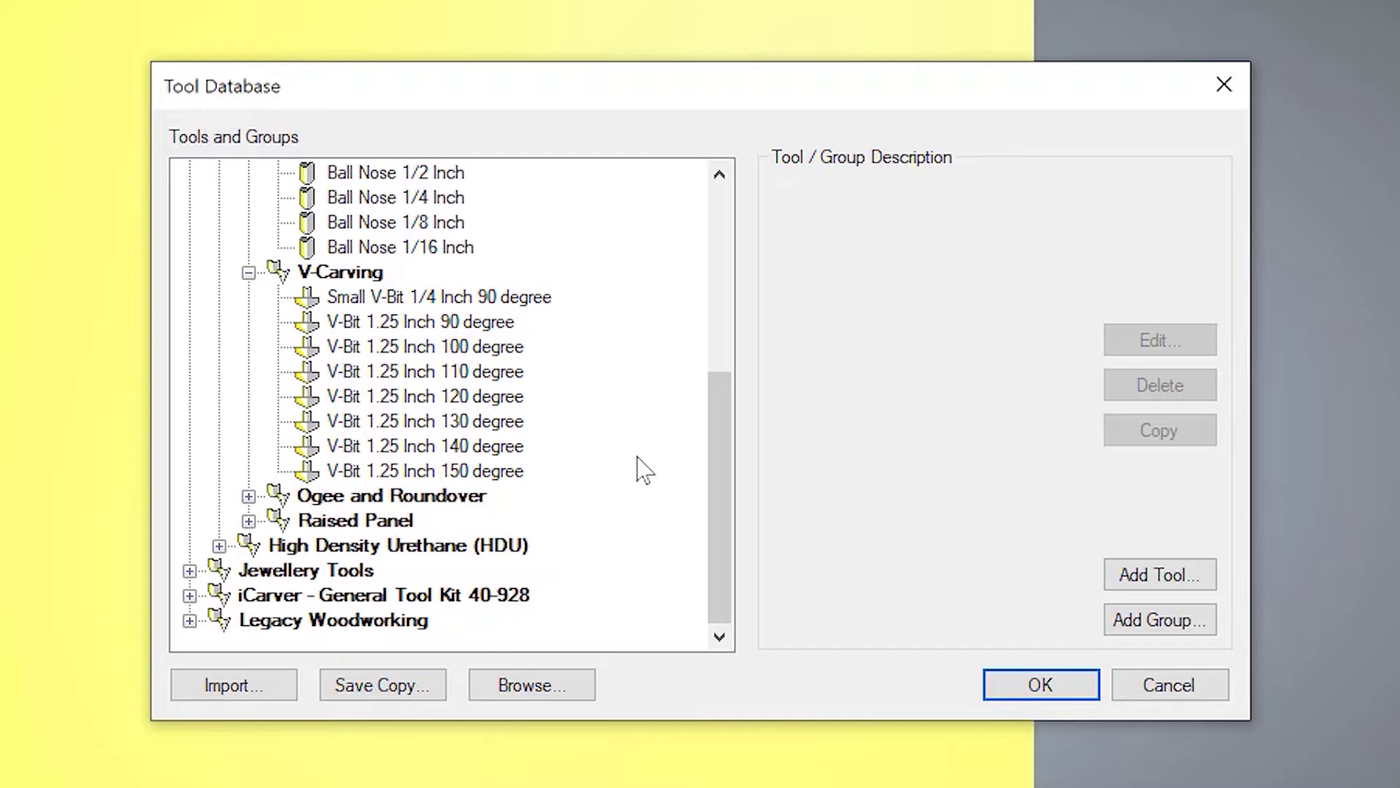
scroll(558, 474, "up", 3)
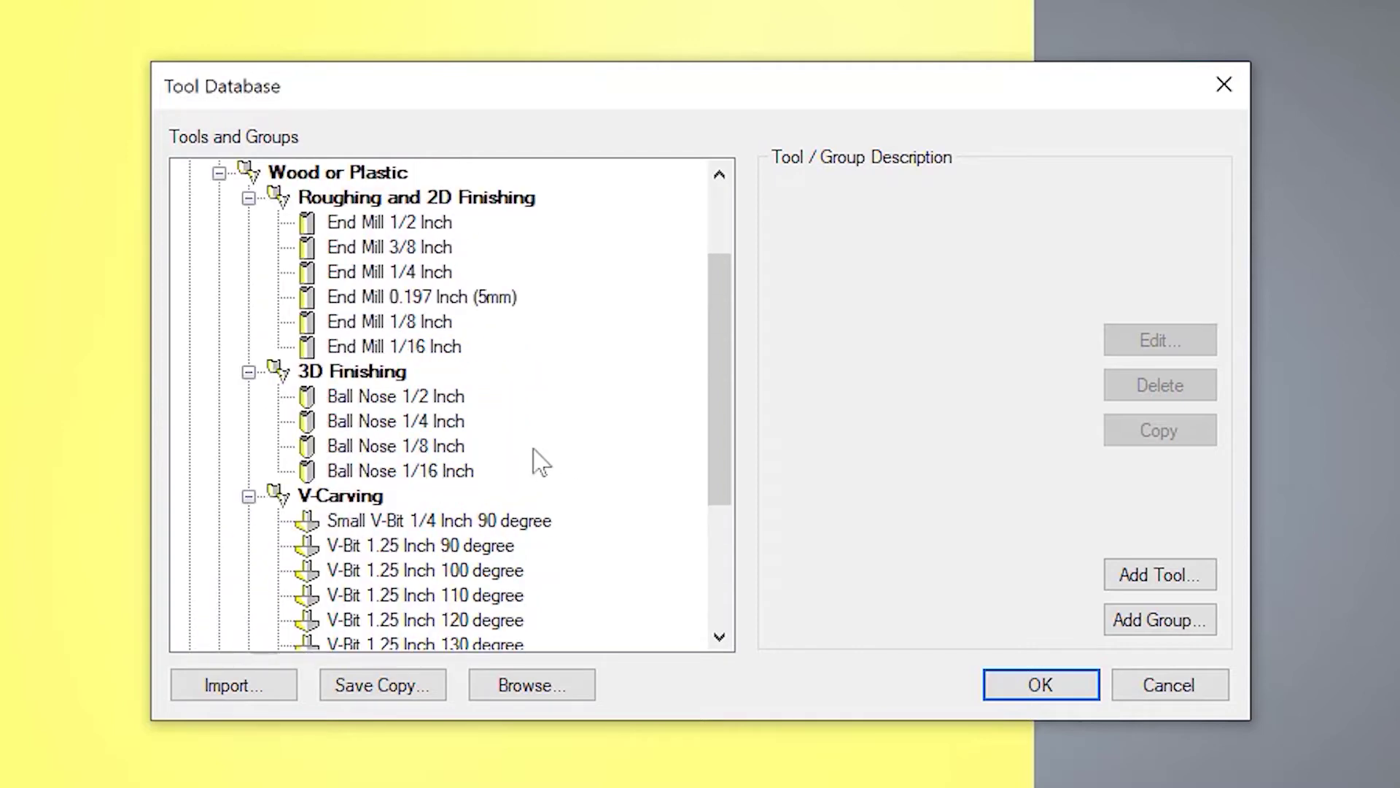
left_click(437, 397)
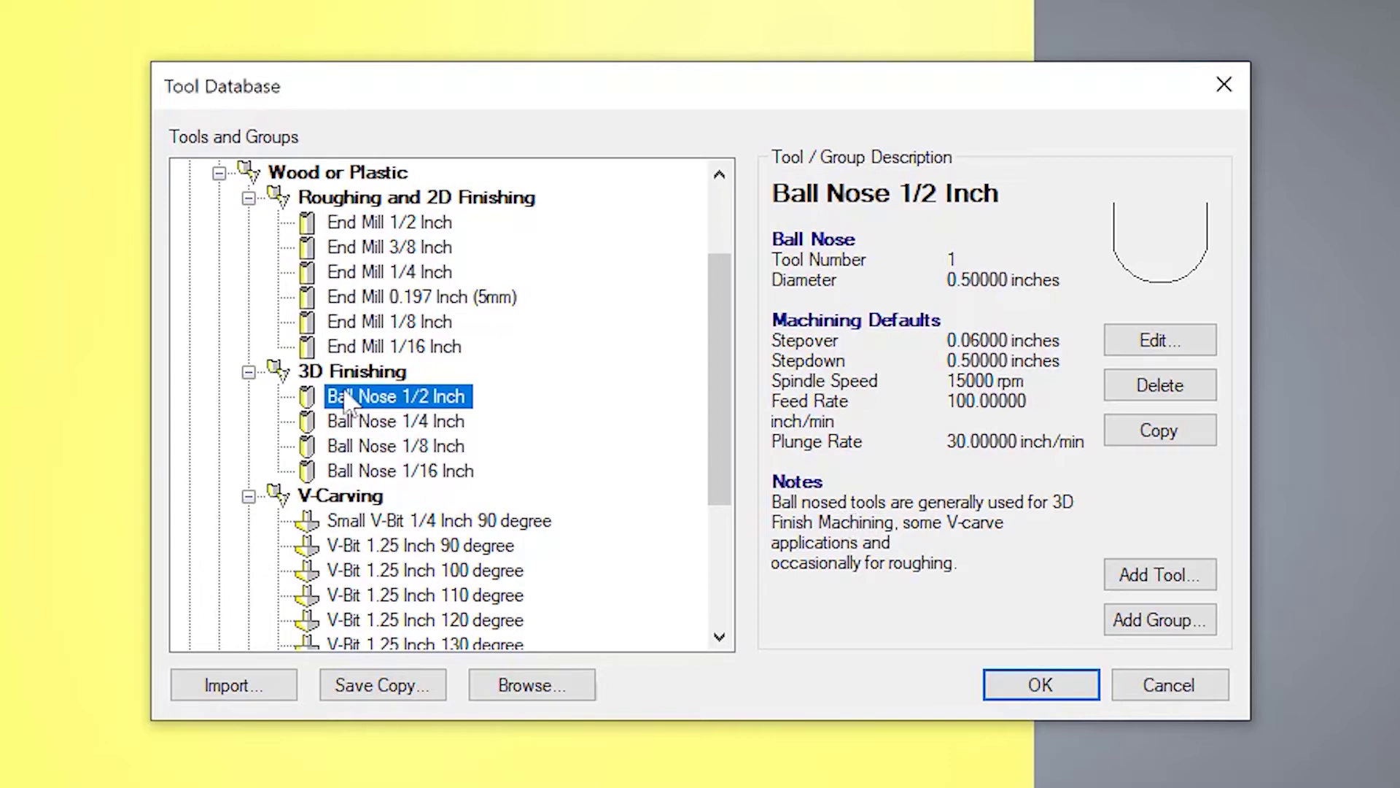
- Edit the Ball Nose 1/2 Inch tool's spindle speed to 18000 rpm and save it
left_click(1191, 345)
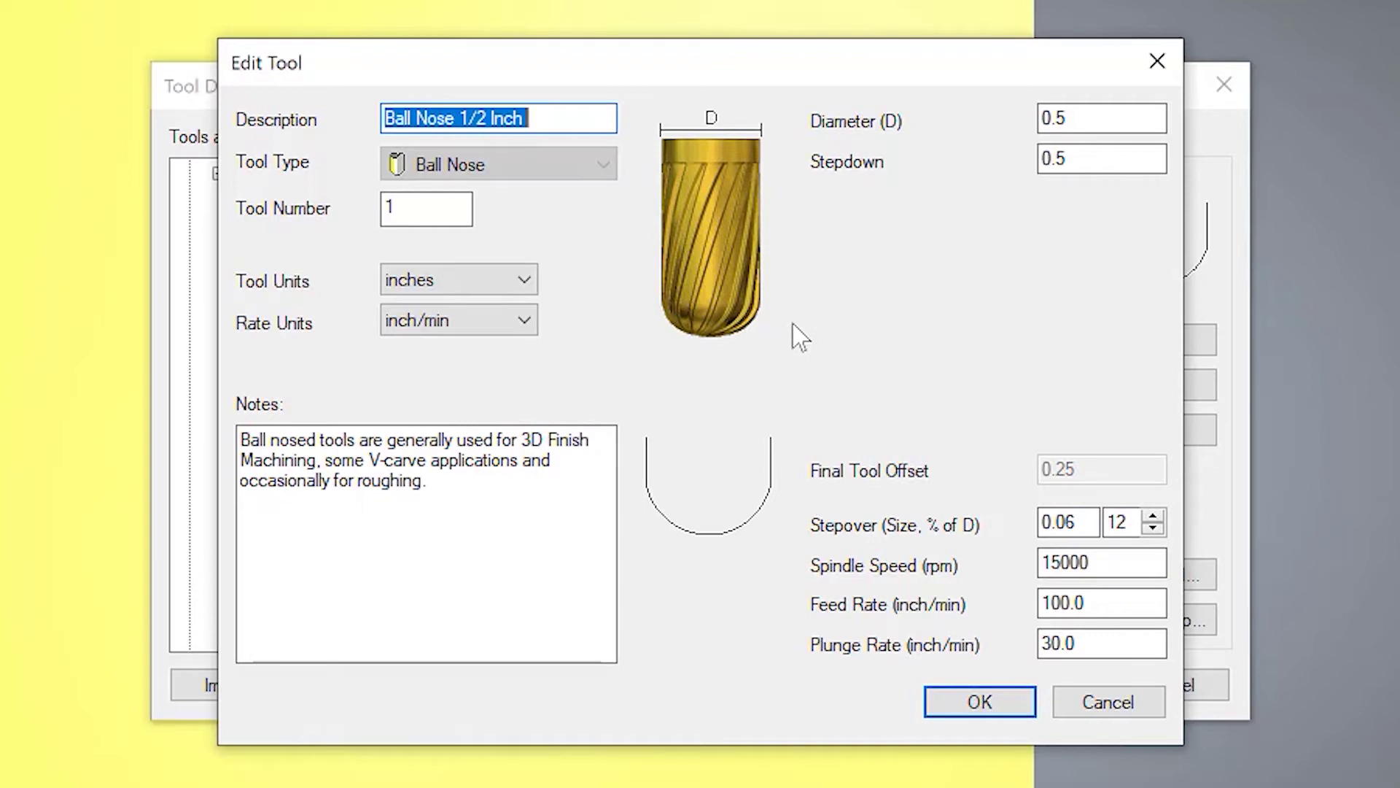
left_click(1096, 563)
double_click(1096, 563)
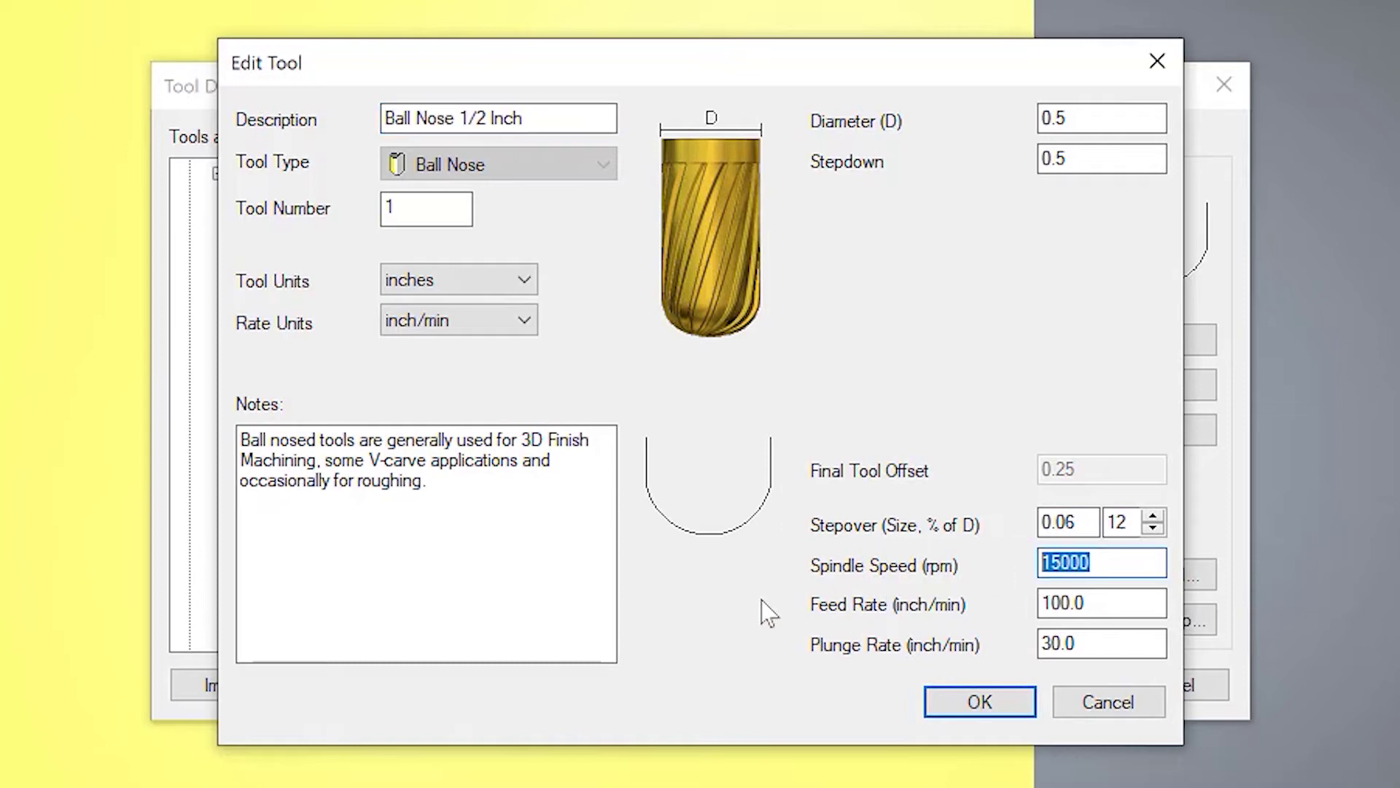
type("18000")
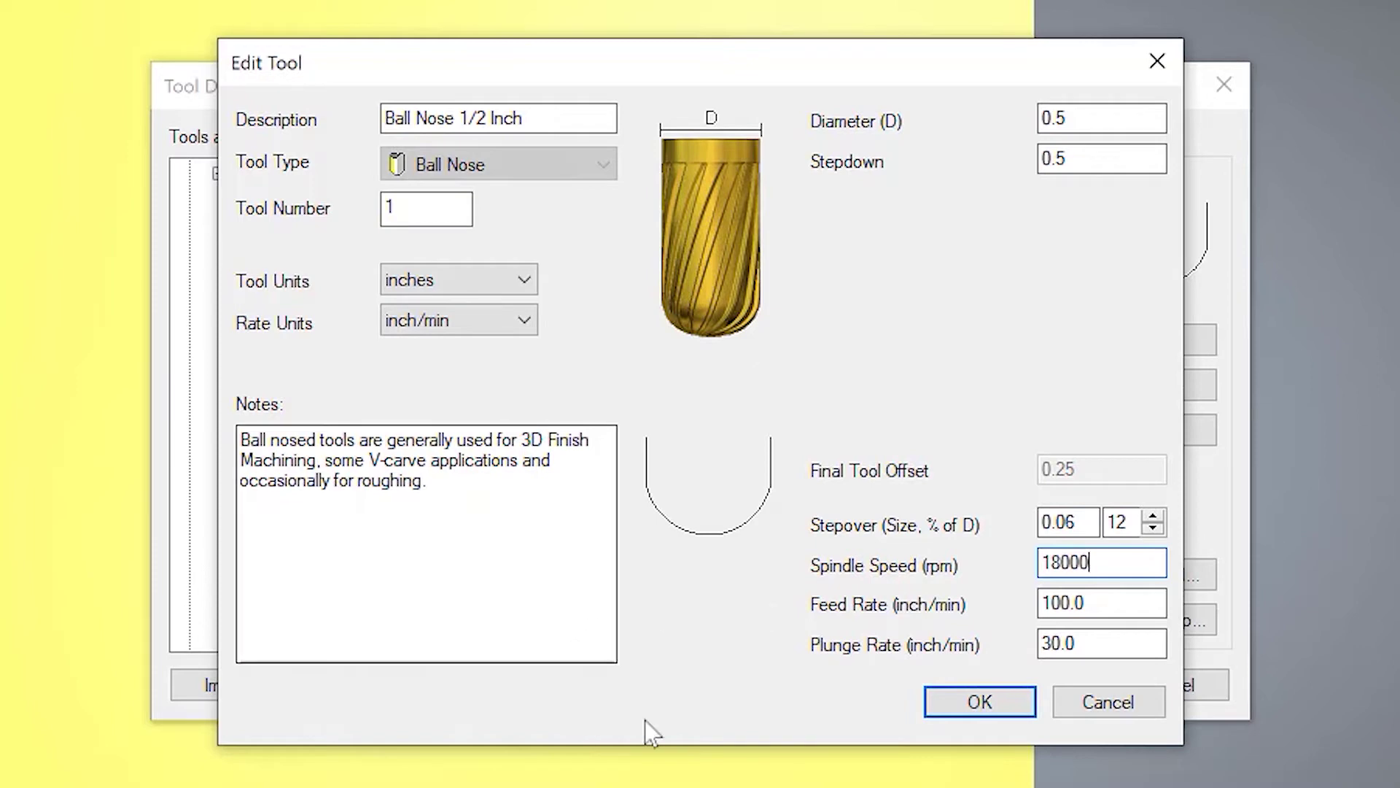
left_click(990, 700)
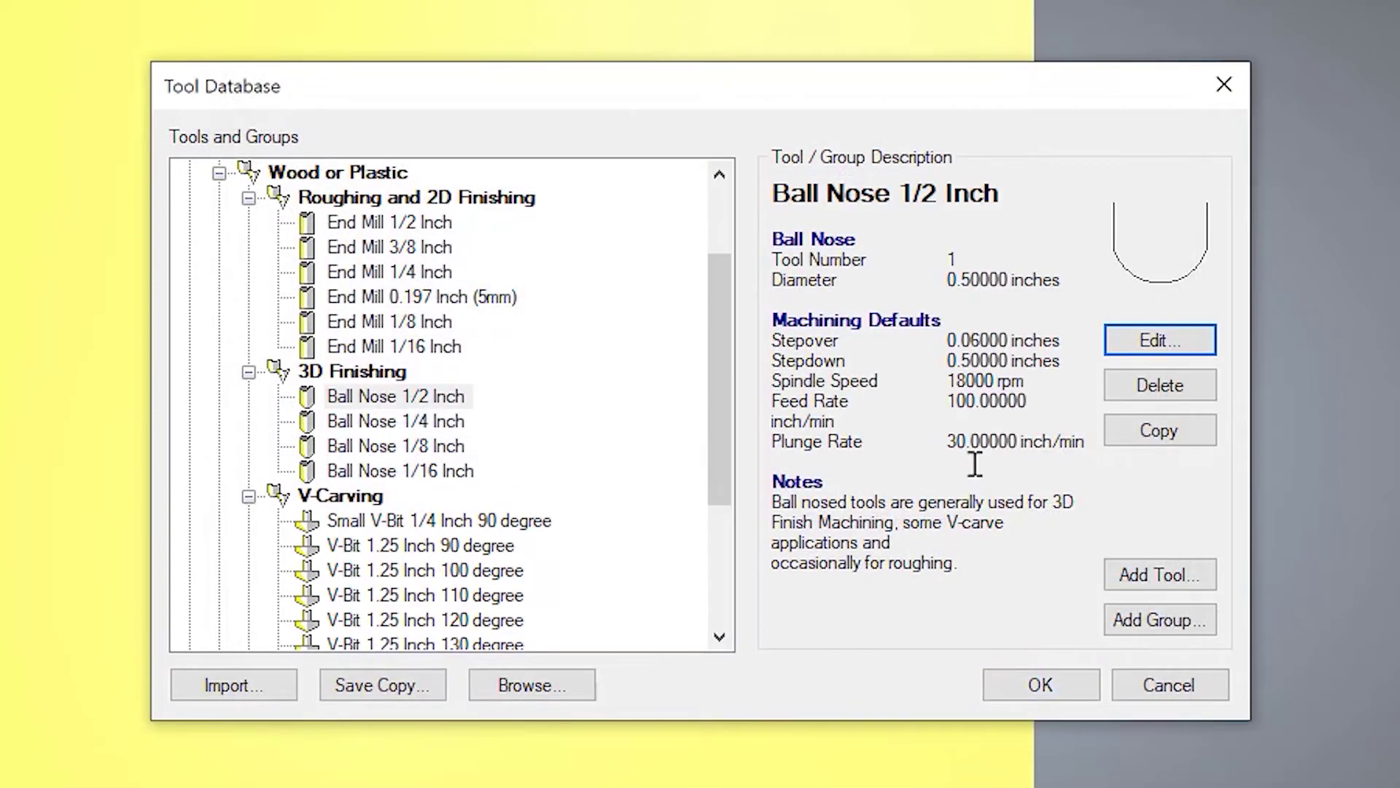
left_click_drag(773, 374, 1027, 381)
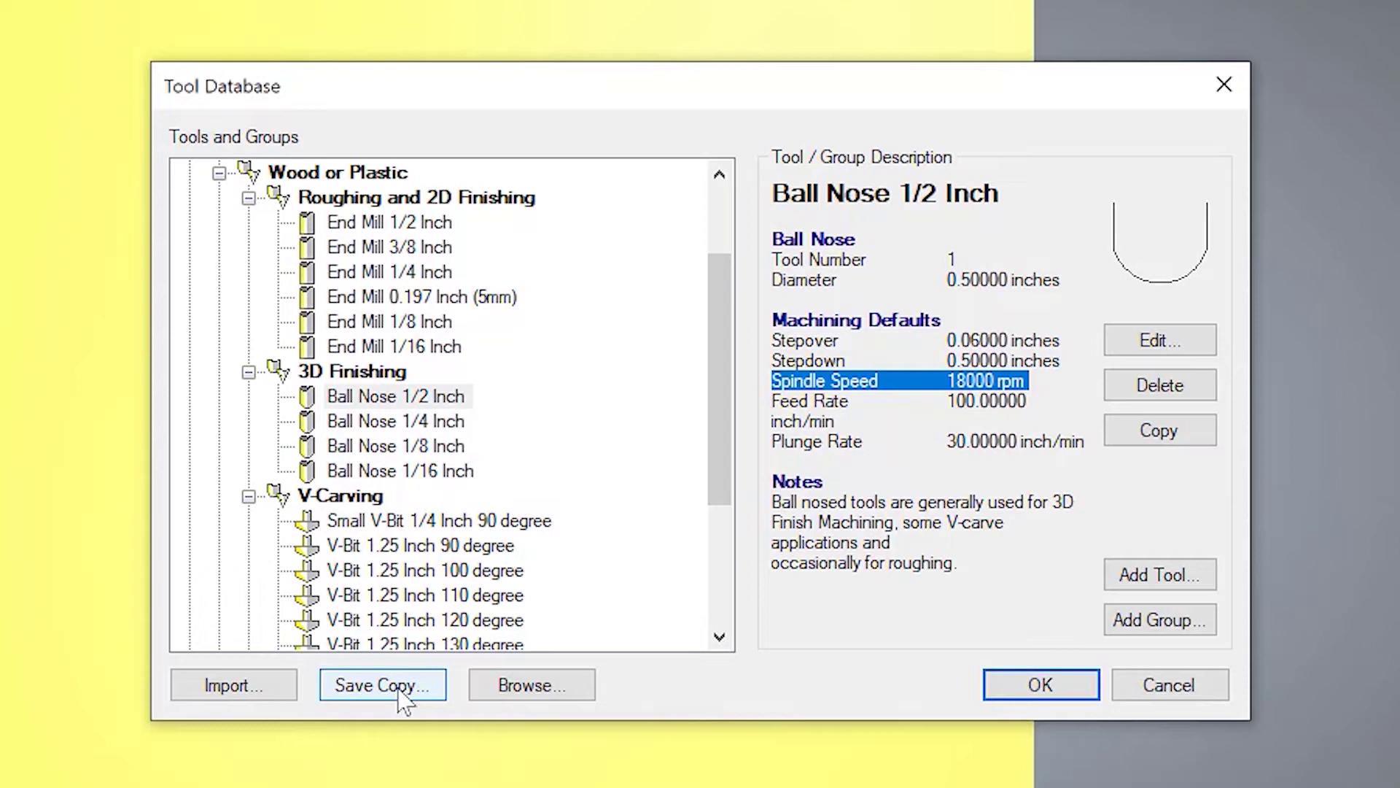
left_click(866, 405)
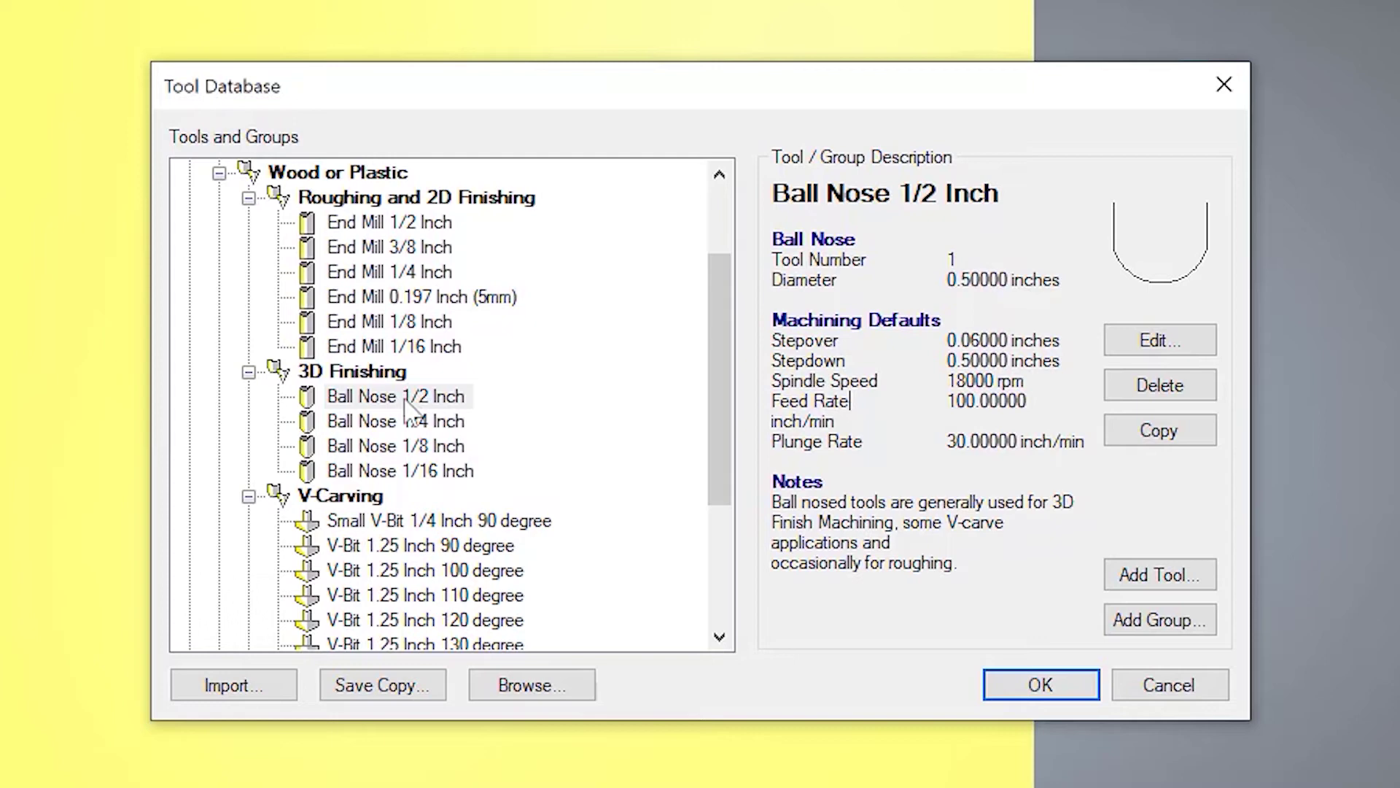
- Duplicate Ball Nose 1/2 Inch, append '15000rpm' to its description and set spindle speed 15000
left_click(1169, 435)
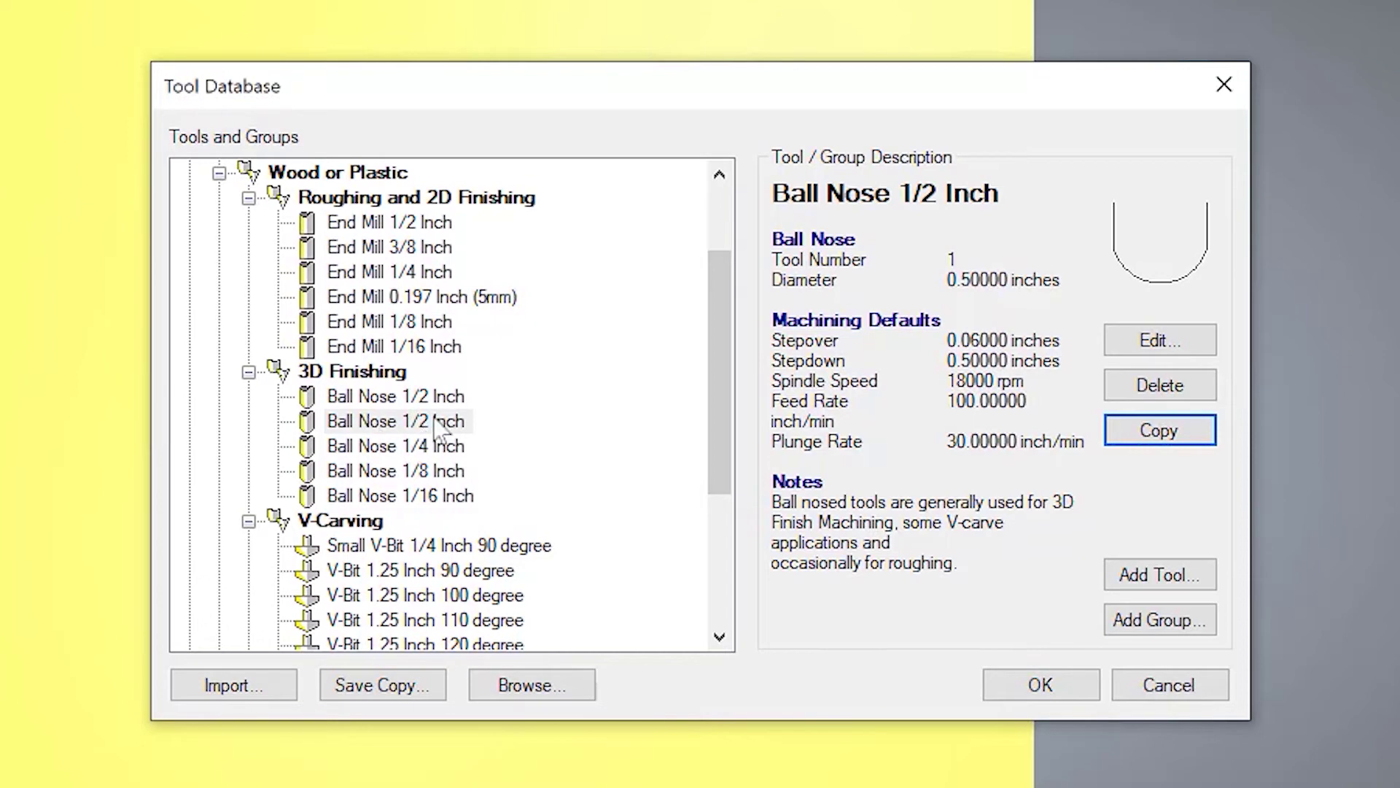
left_click(1128, 341)
left_click(535, 116)
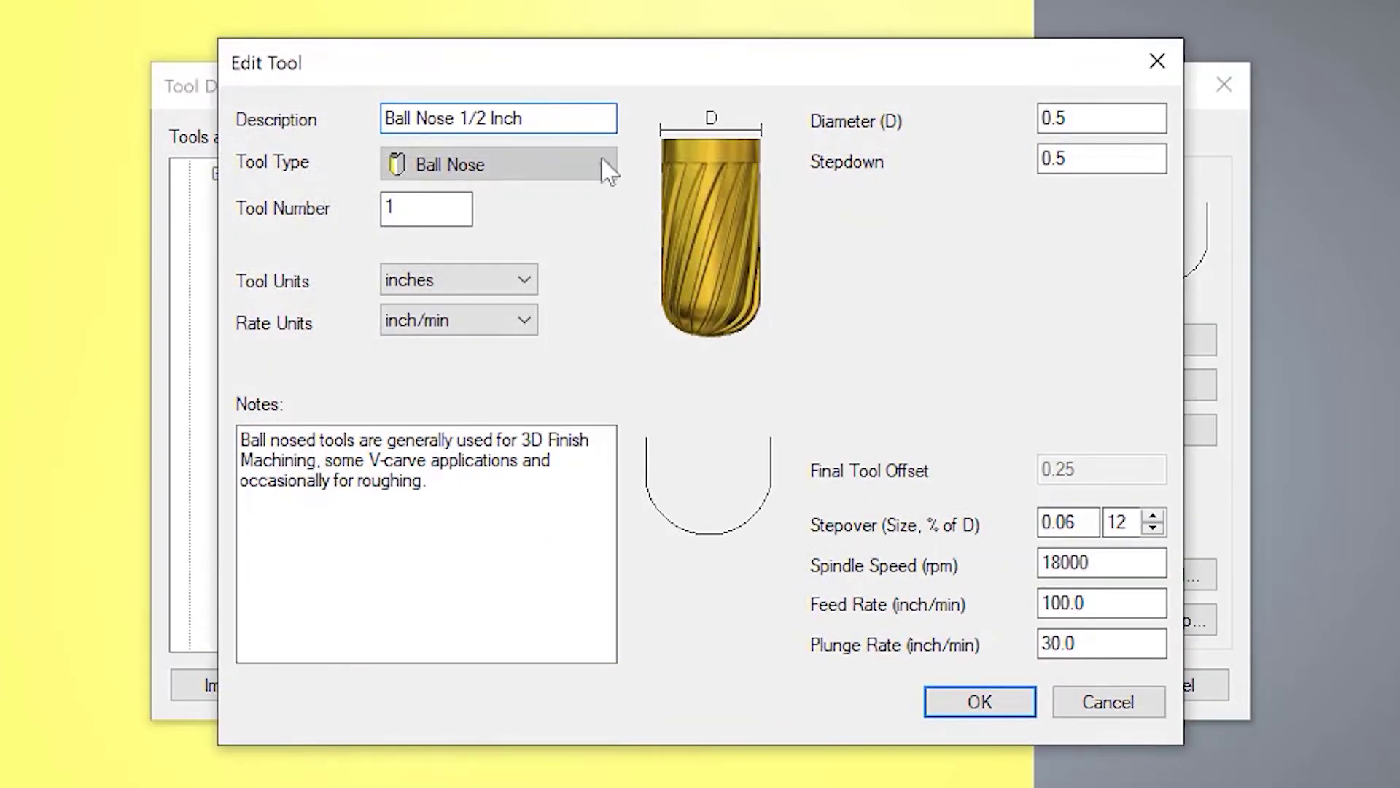
type("1500")
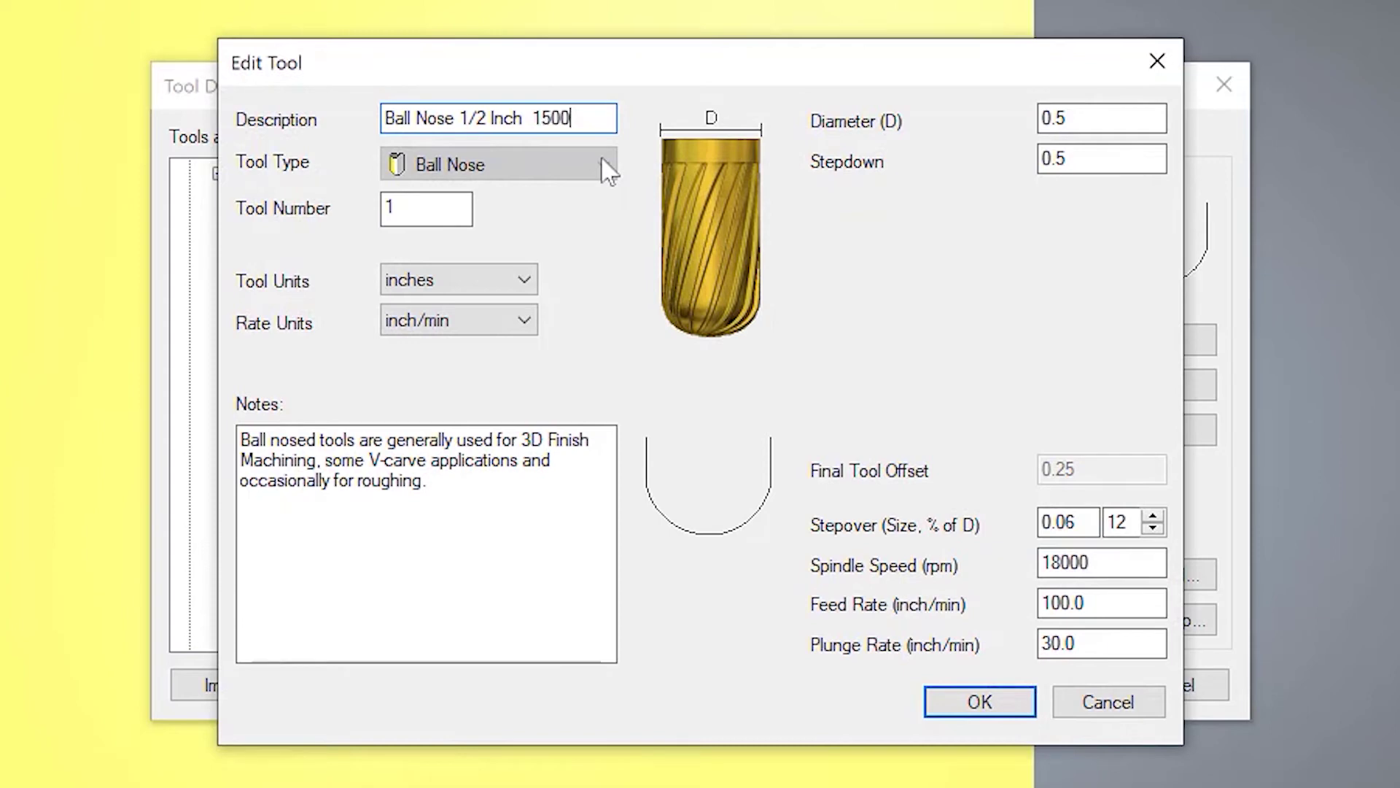
type("0rpm")
left_click(1098, 562)
key("shift+Home")
type("15")
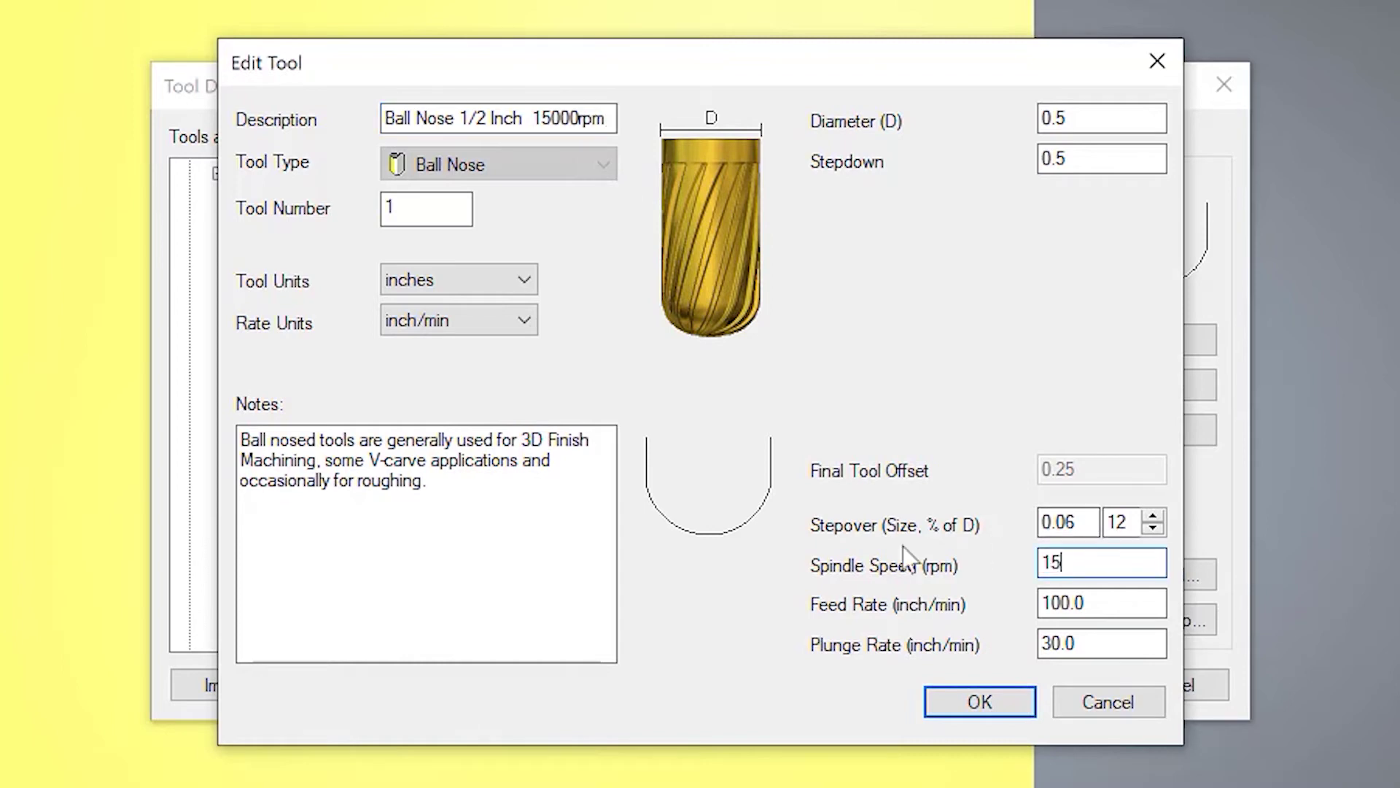
type("000")
left_click(975, 702)
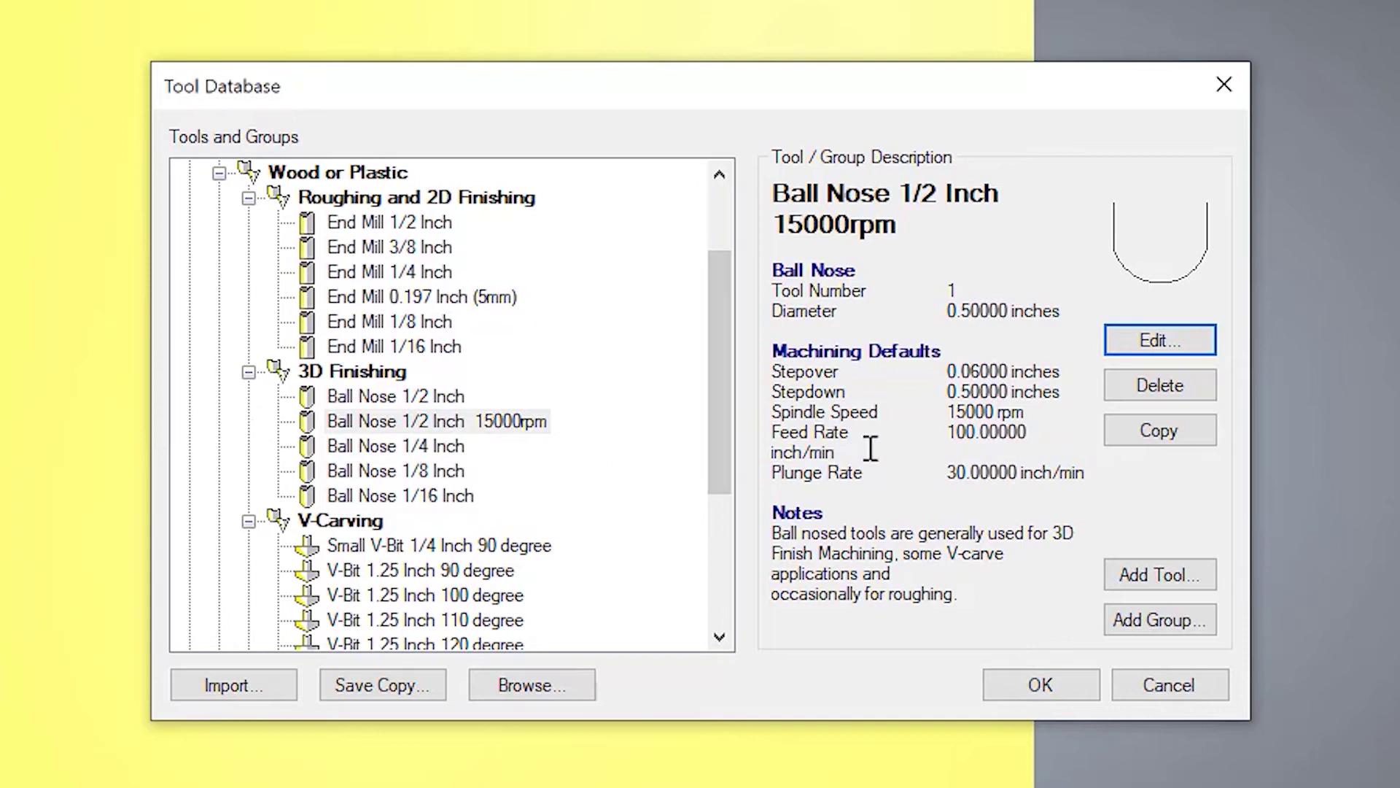
- Delete the 15000rpm ball nose tool and collapse the Wood or Plastic and Inch Tools groups
left_click(1145, 390)
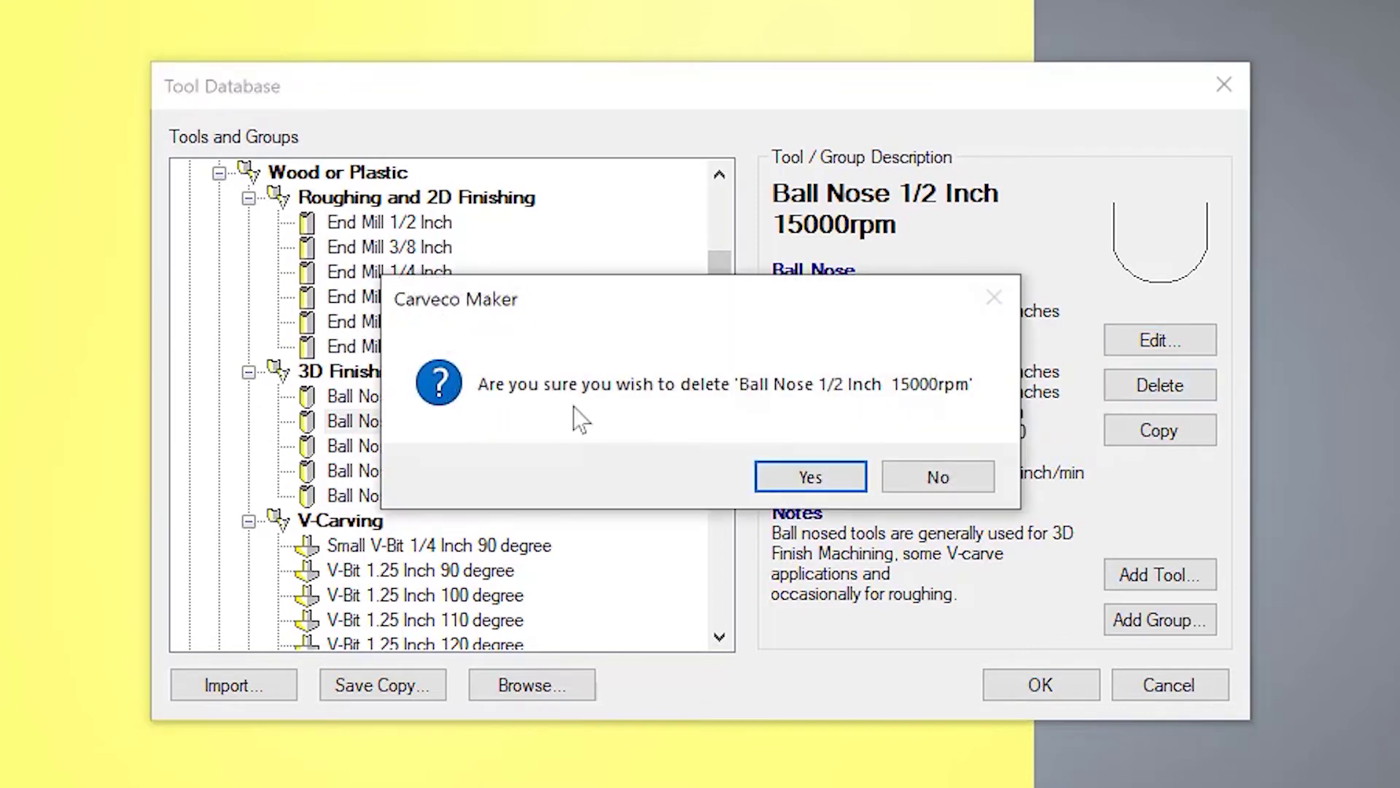
left_click(790, 480)
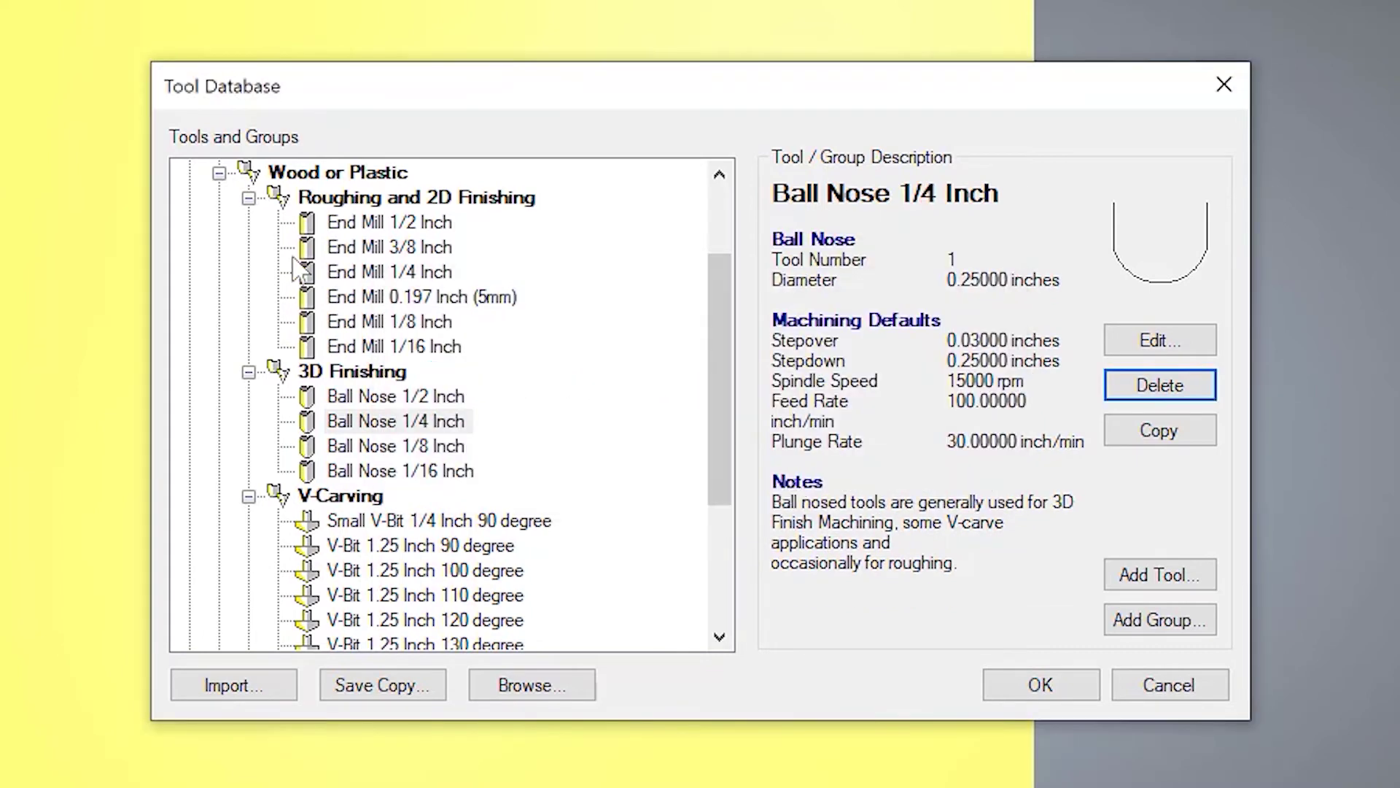
left_click(219, 173)
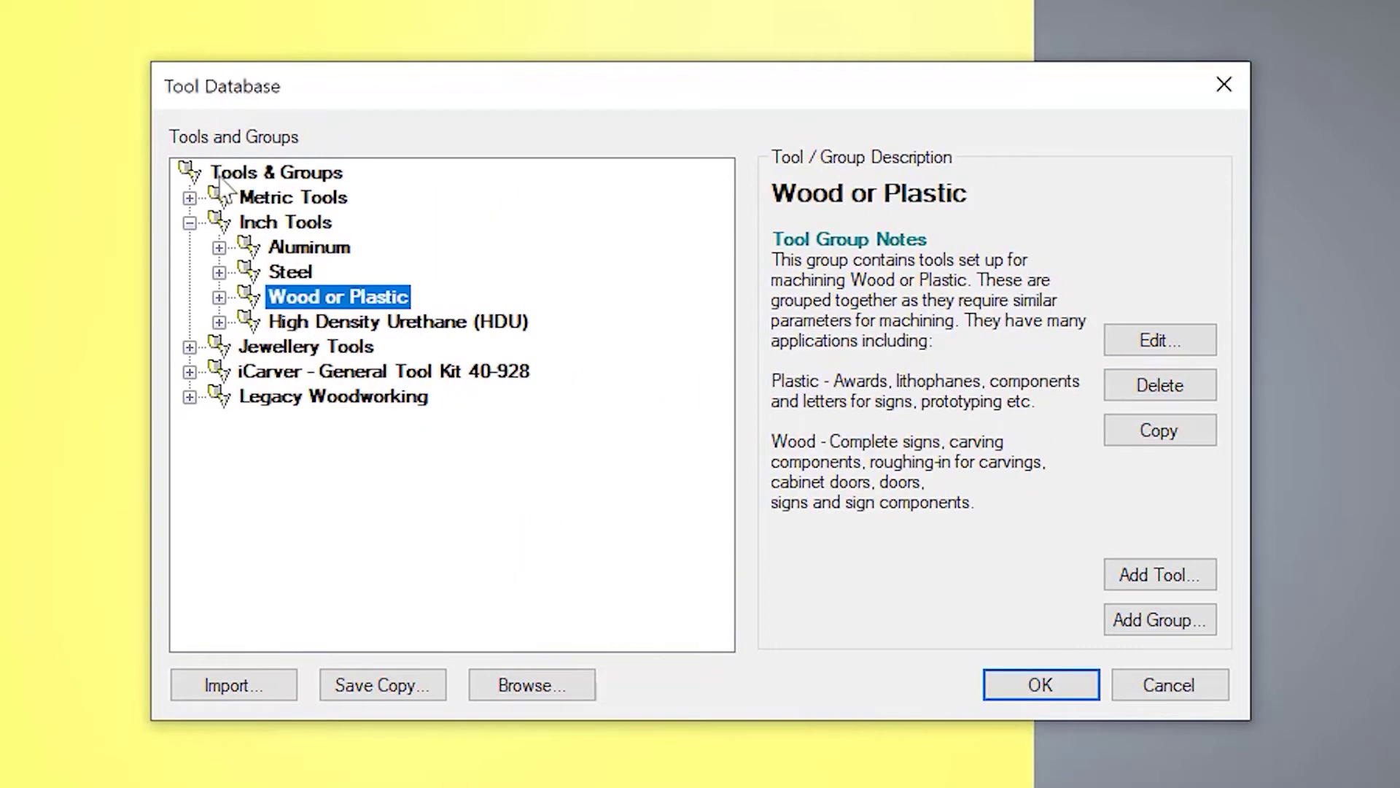
left_click(190, 222)
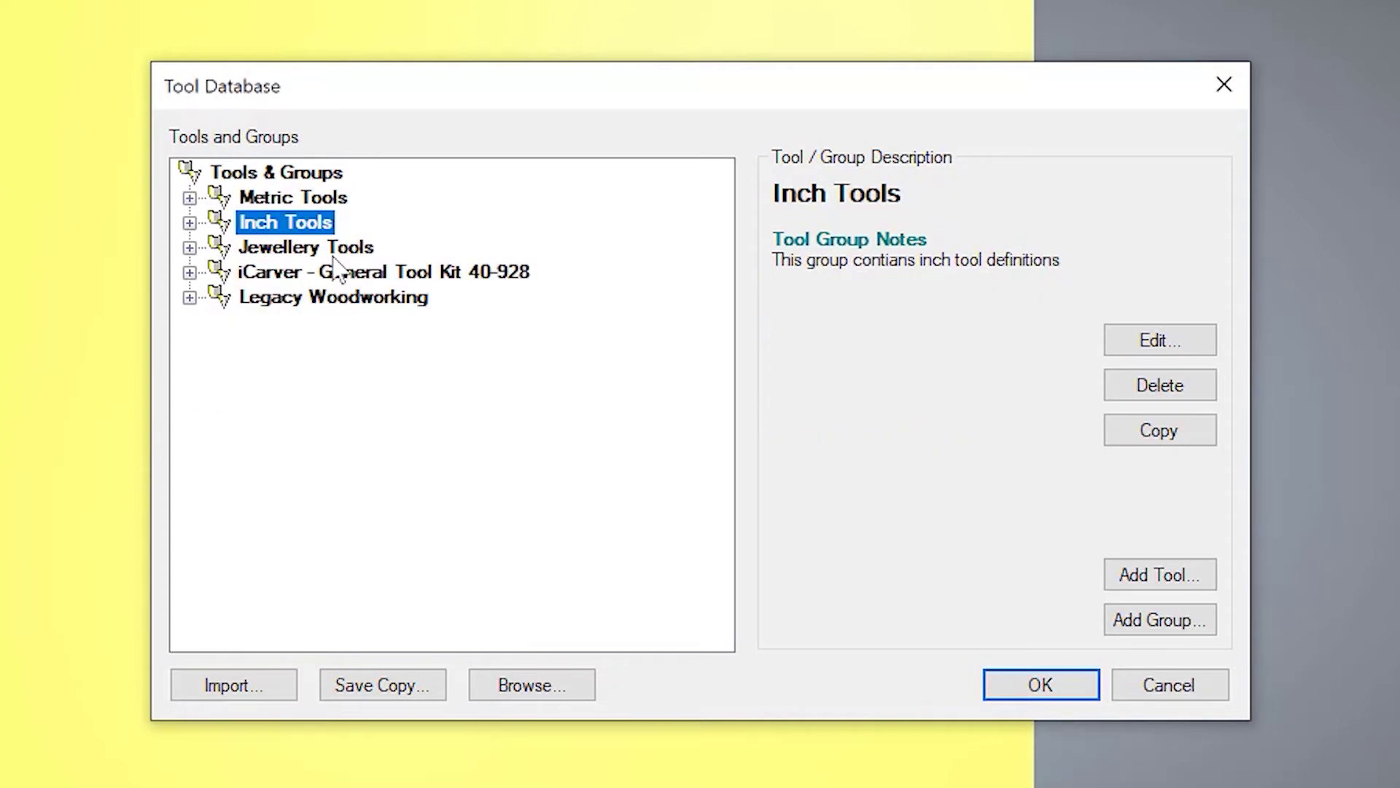
- Add a top-level tool group named My Tools
left_click(303, 173)
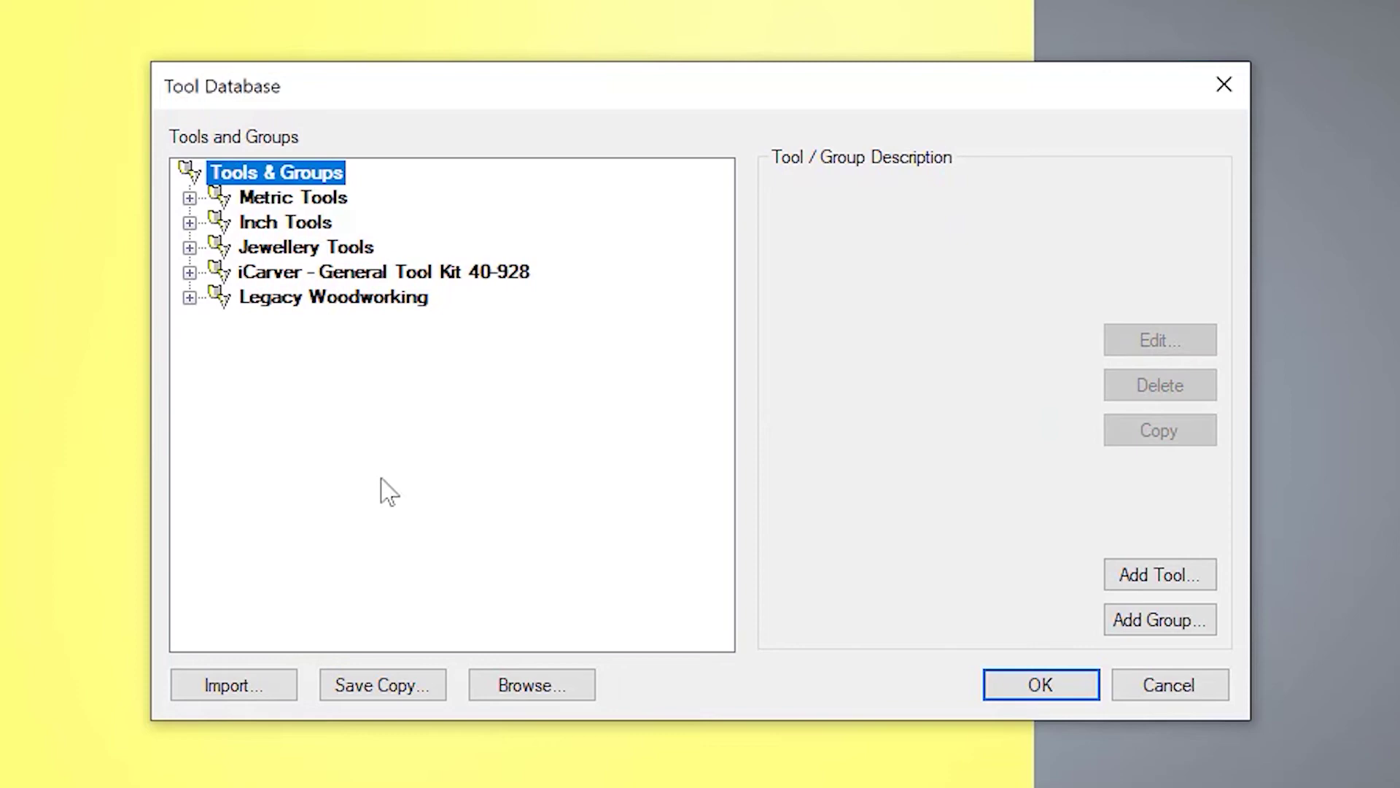
left_click(1159, 620)
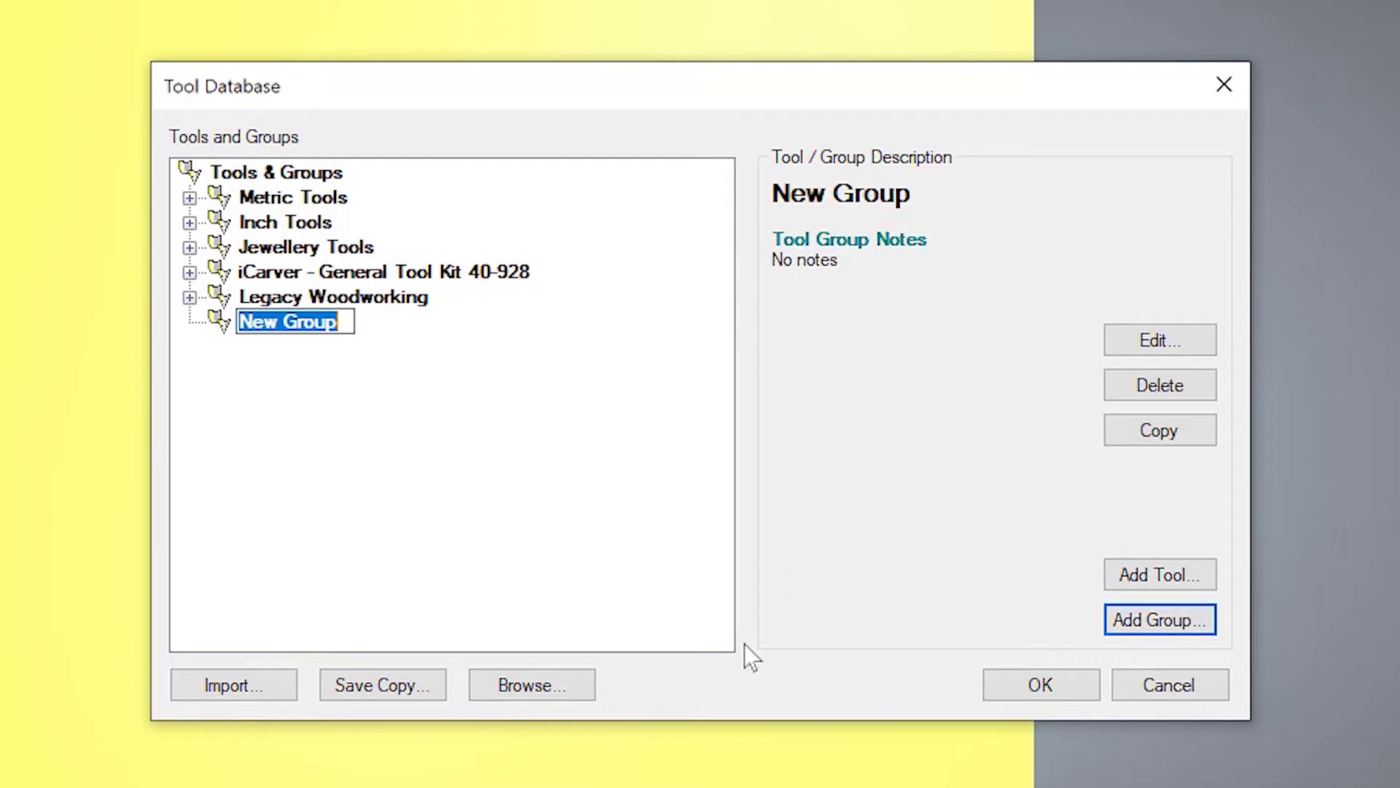
type("My Tools")
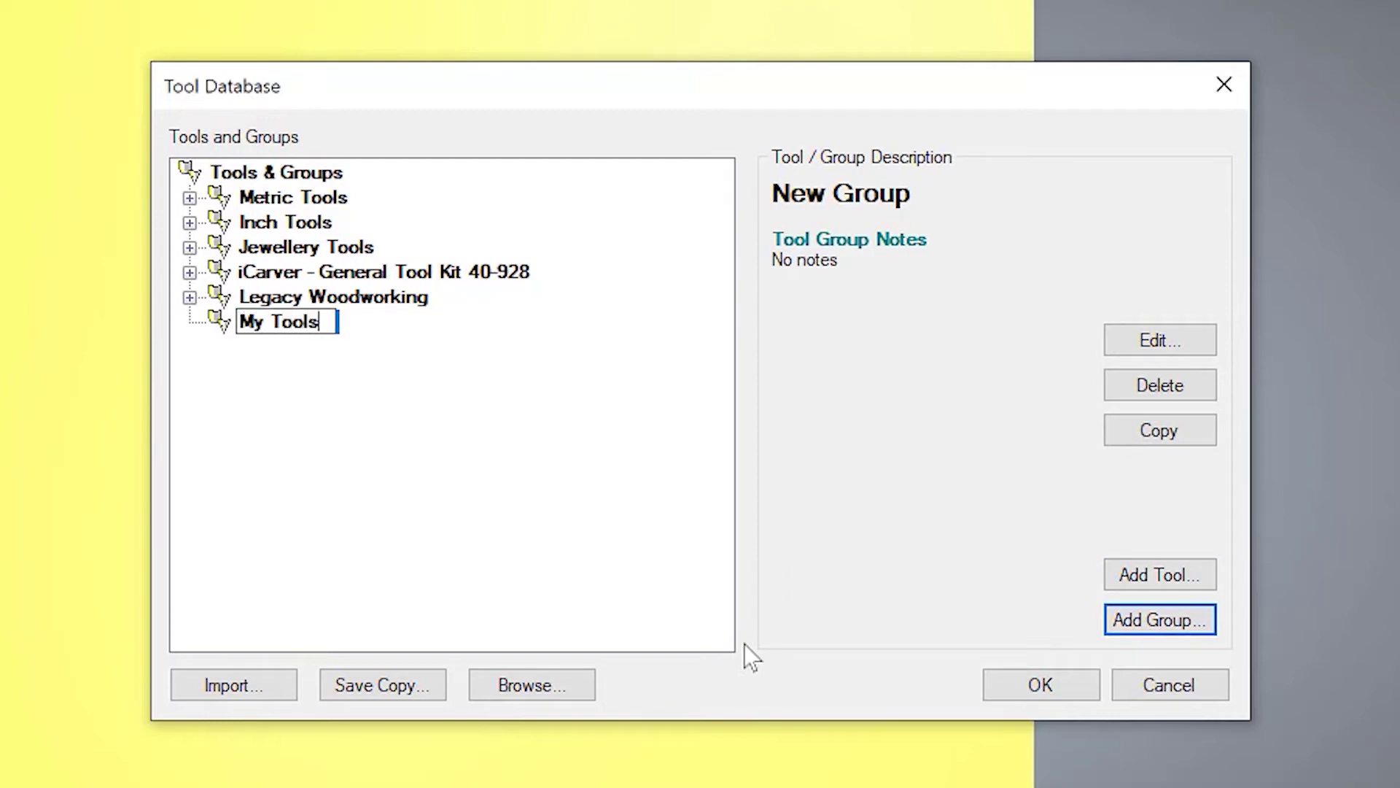
key("Return")
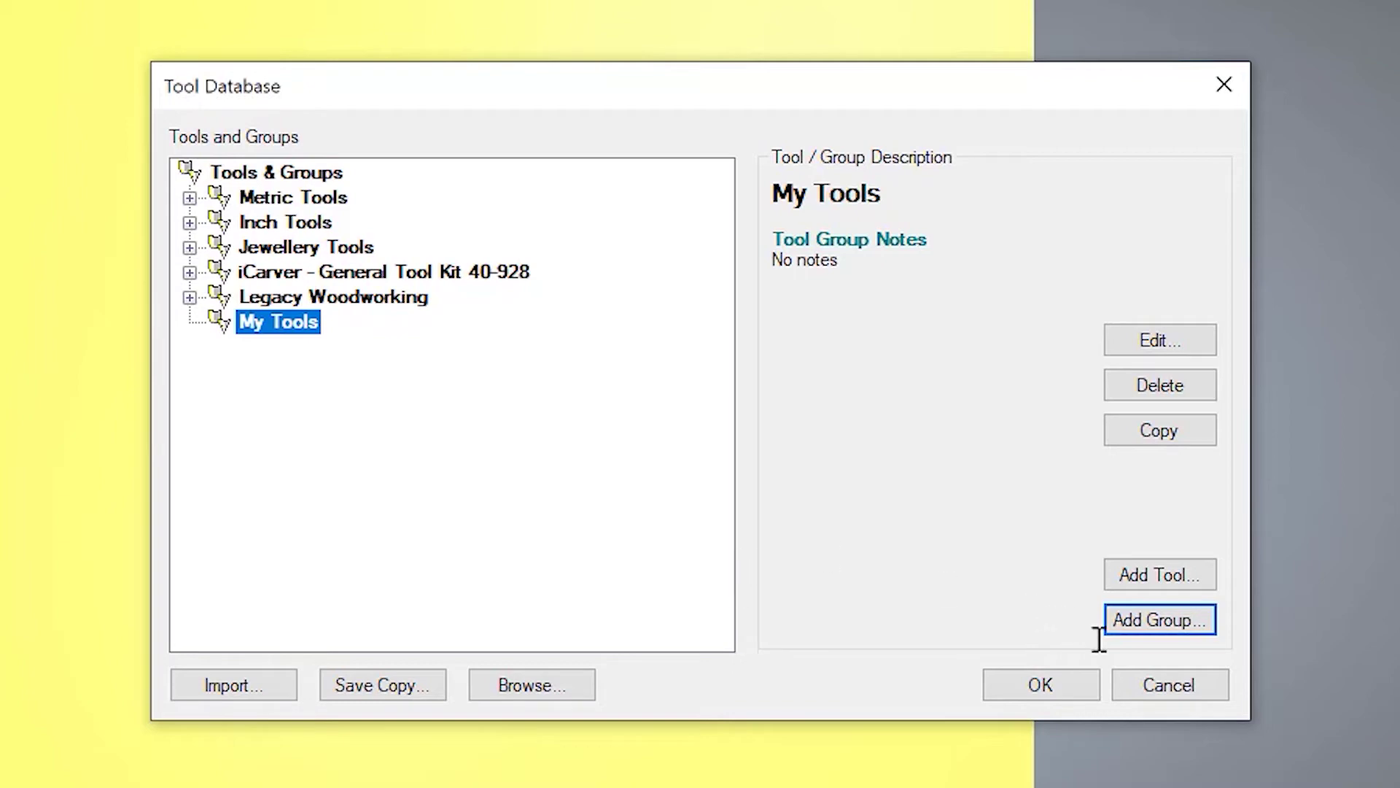
- Add a subgroup named Ply inside My Tools
left_click(1163, 620)
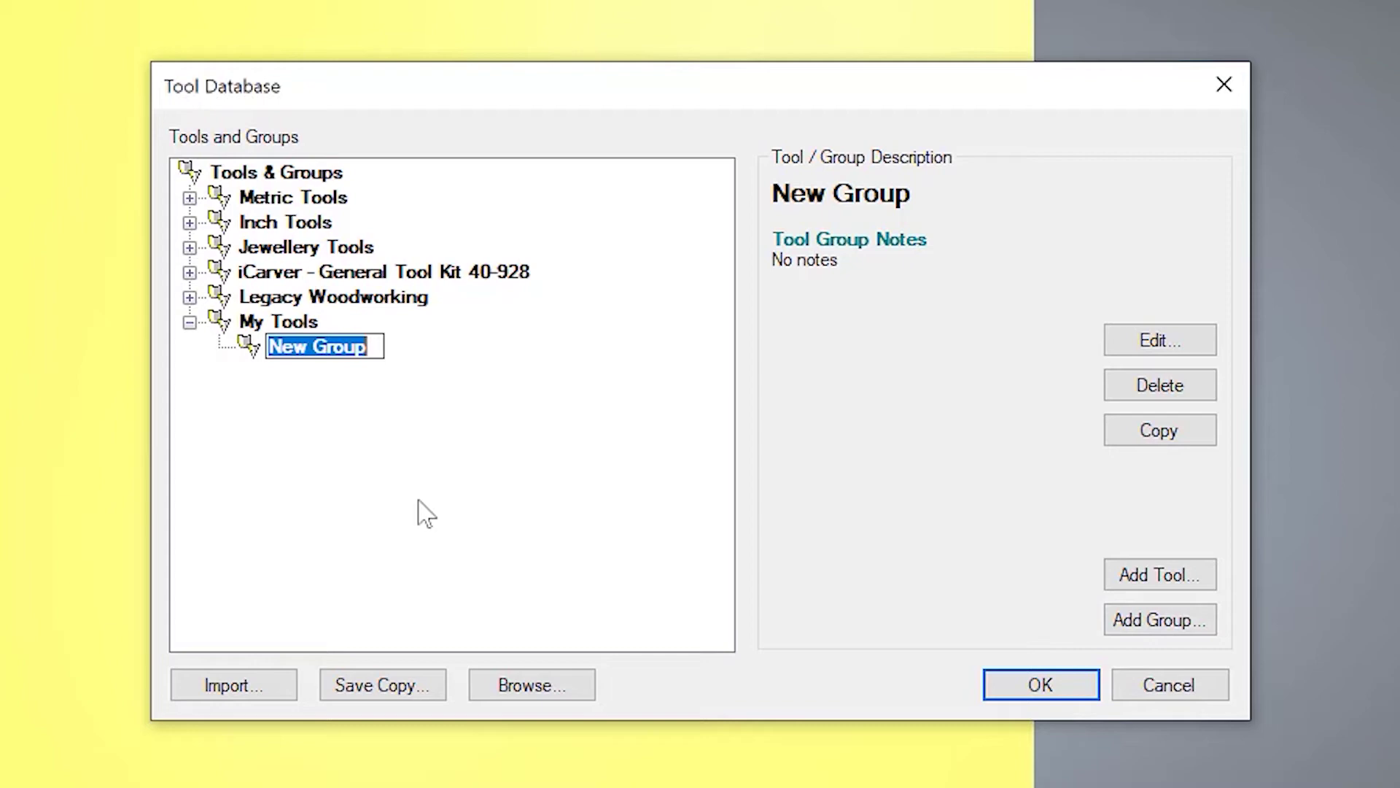
type("M")
key("BackSpace")
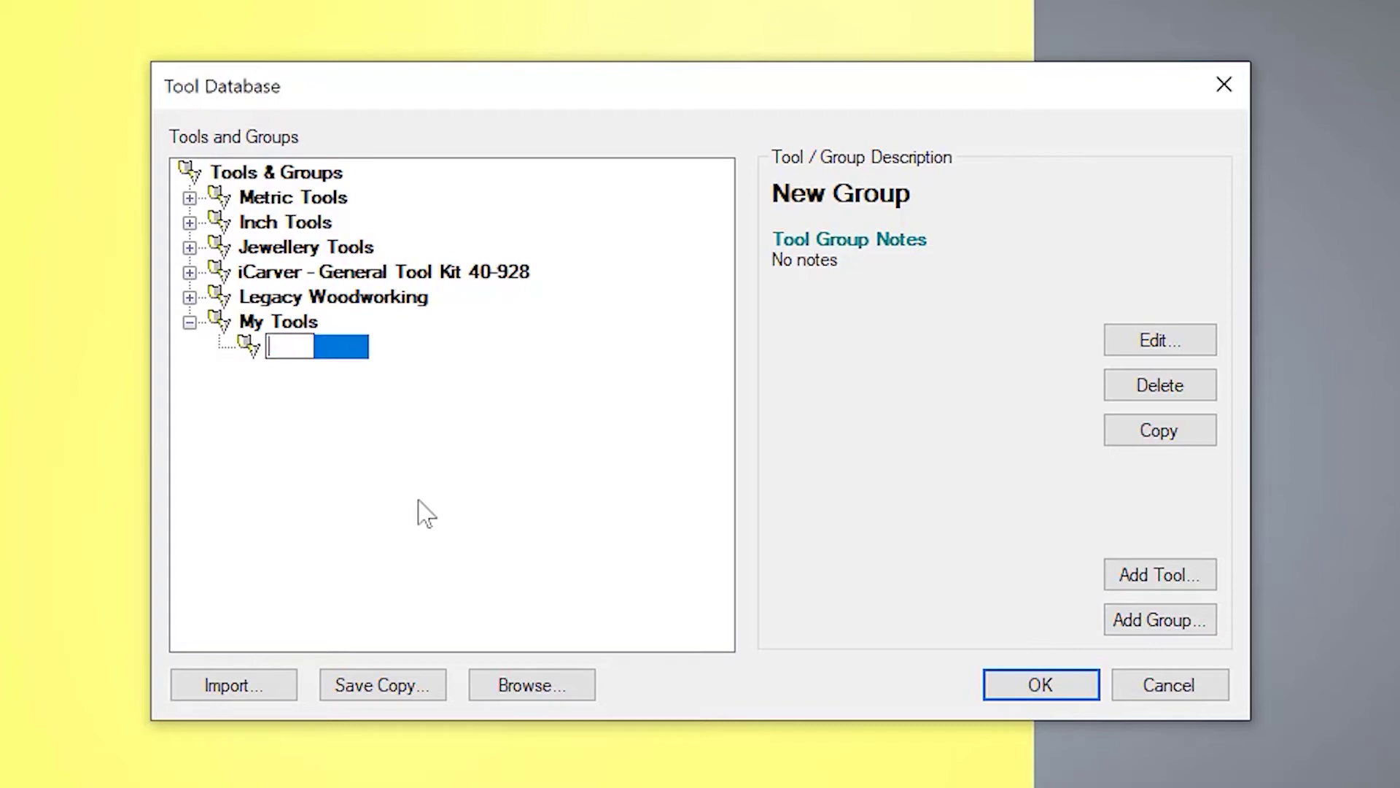
type("Ply")
key("Return")
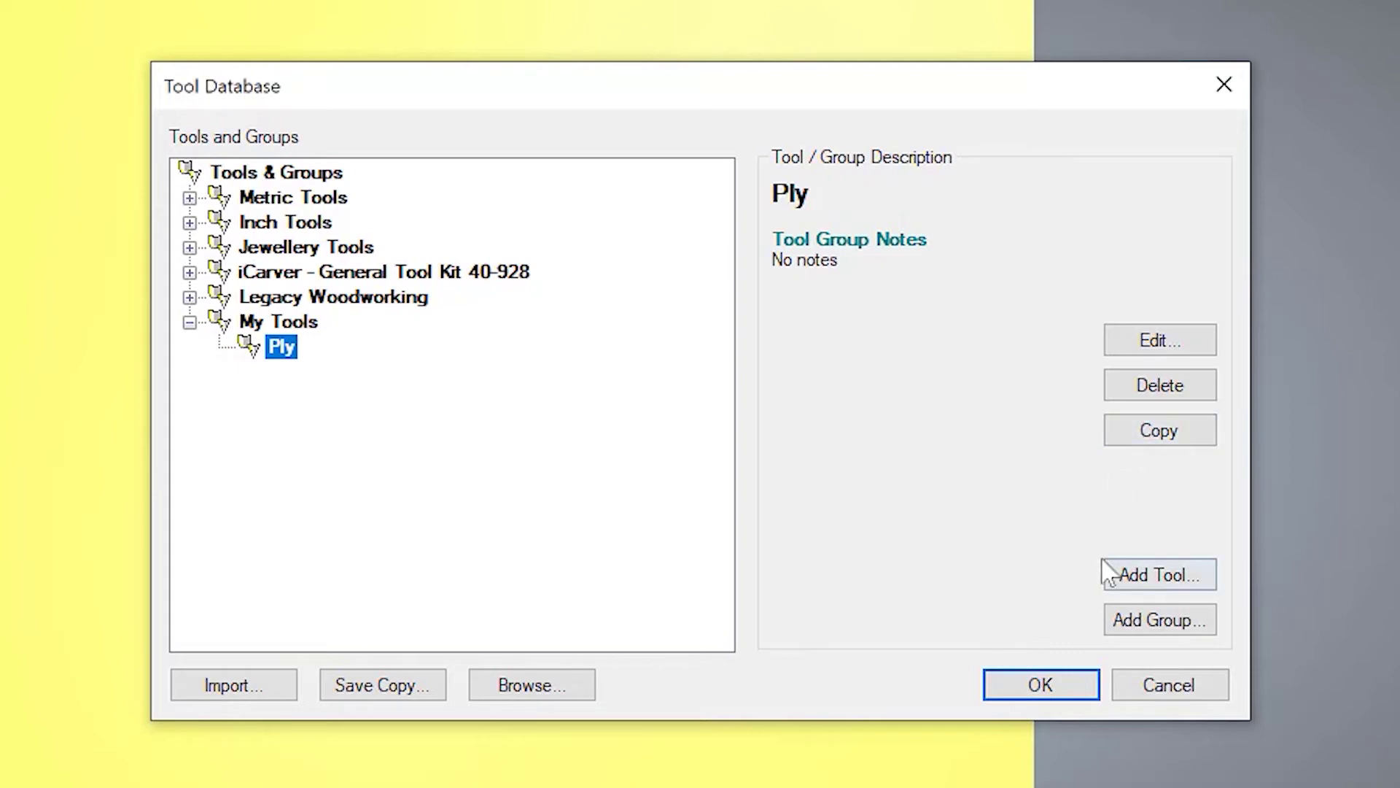
- Add a Slot Drill tool to Ply, described '8mm Compression', with tool number 1
left_click(1134, 576)
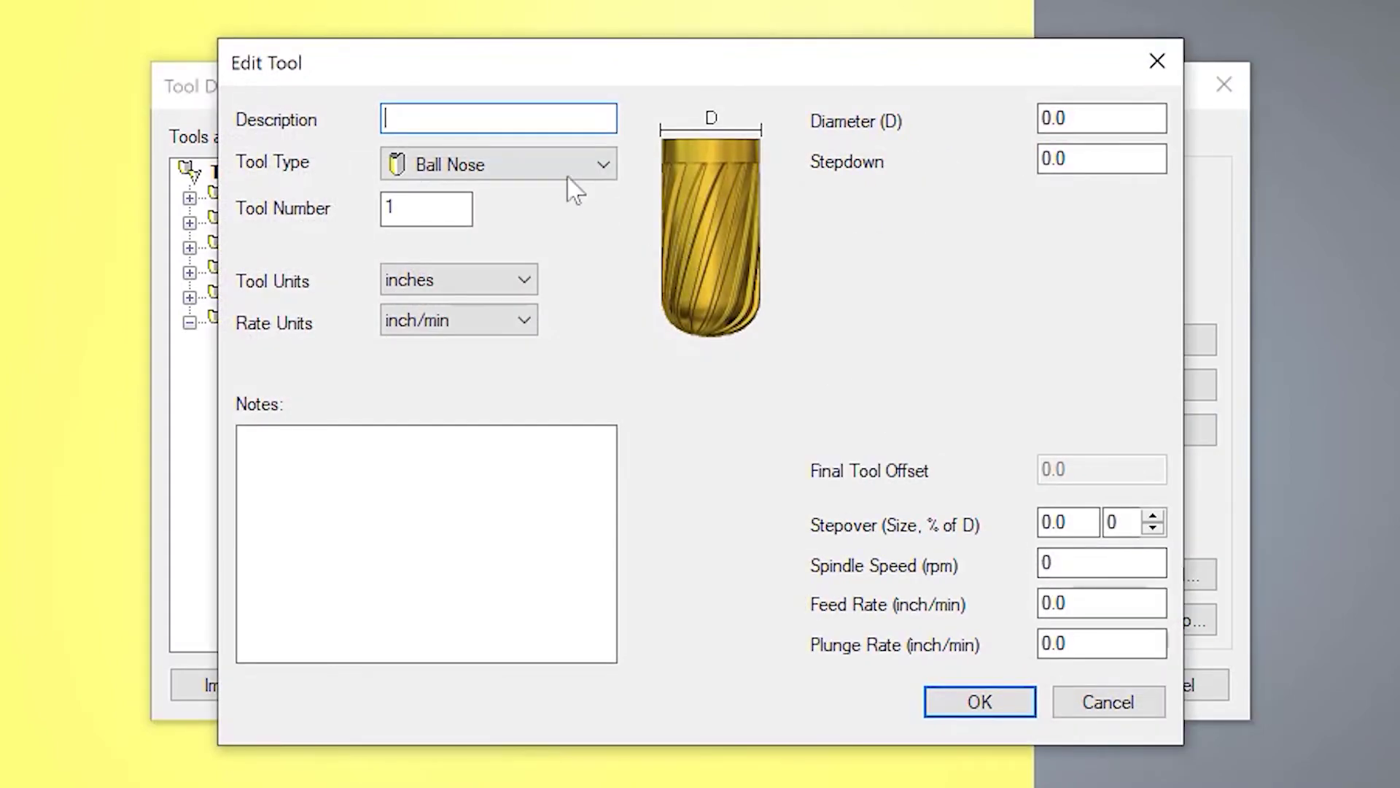
left_click(567, 177)
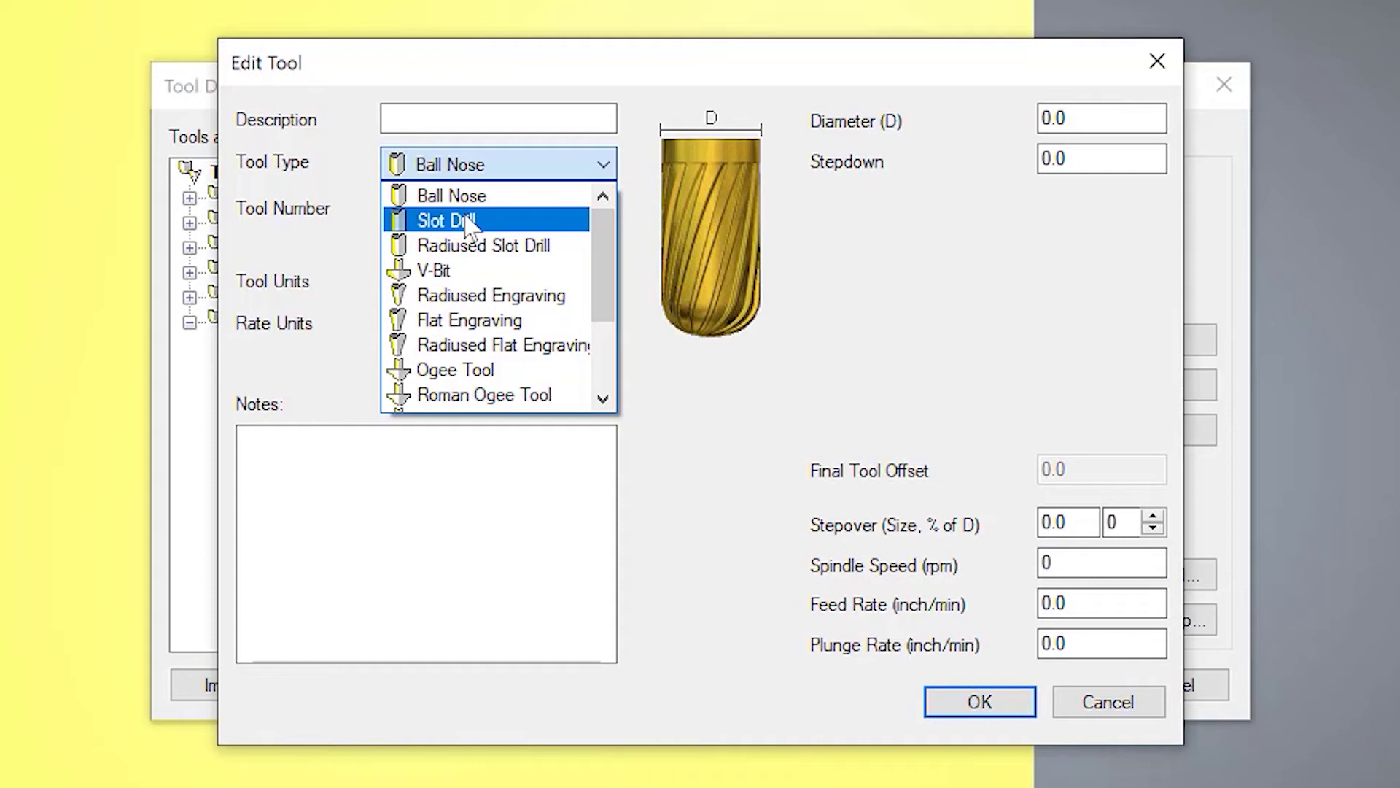
left_click(468, 221)
left_click(415, 118)
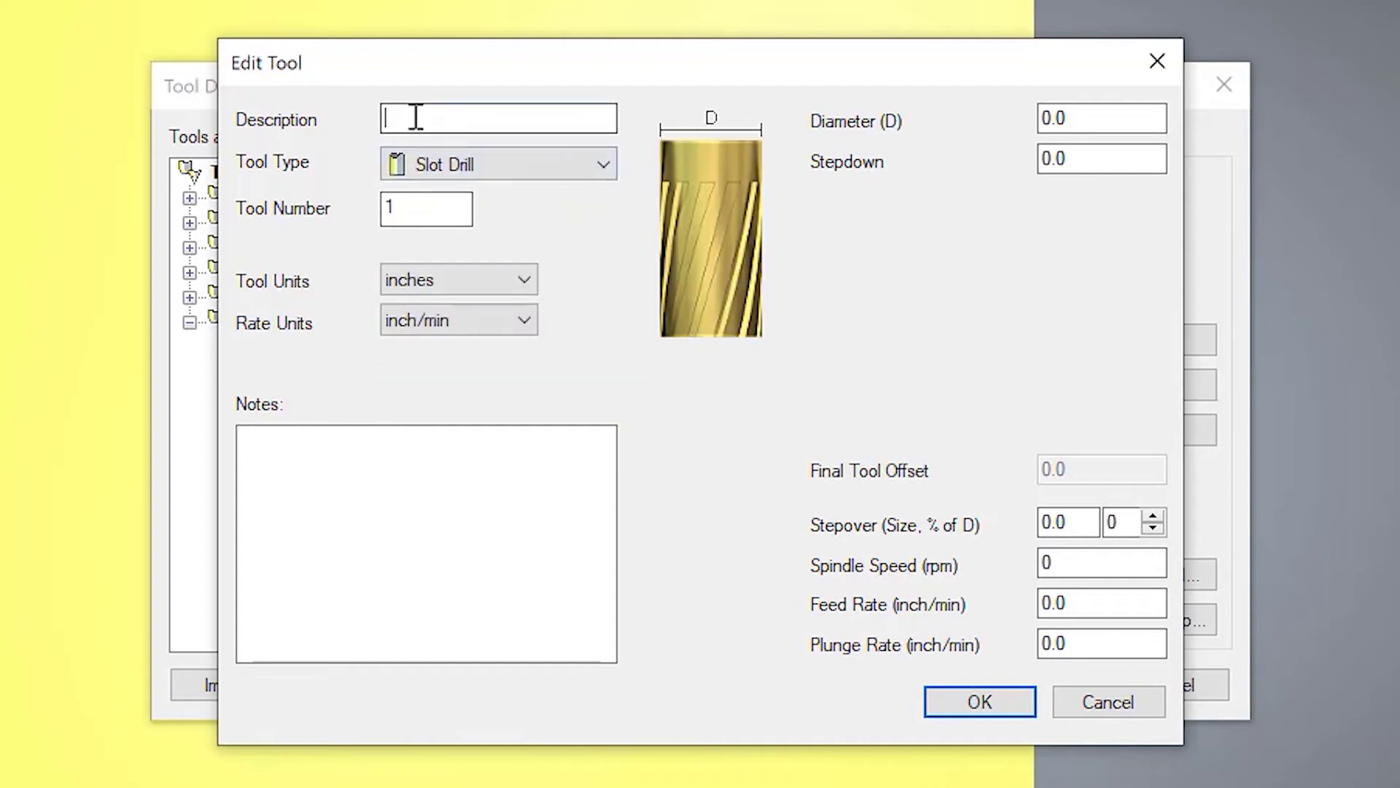
type("8")
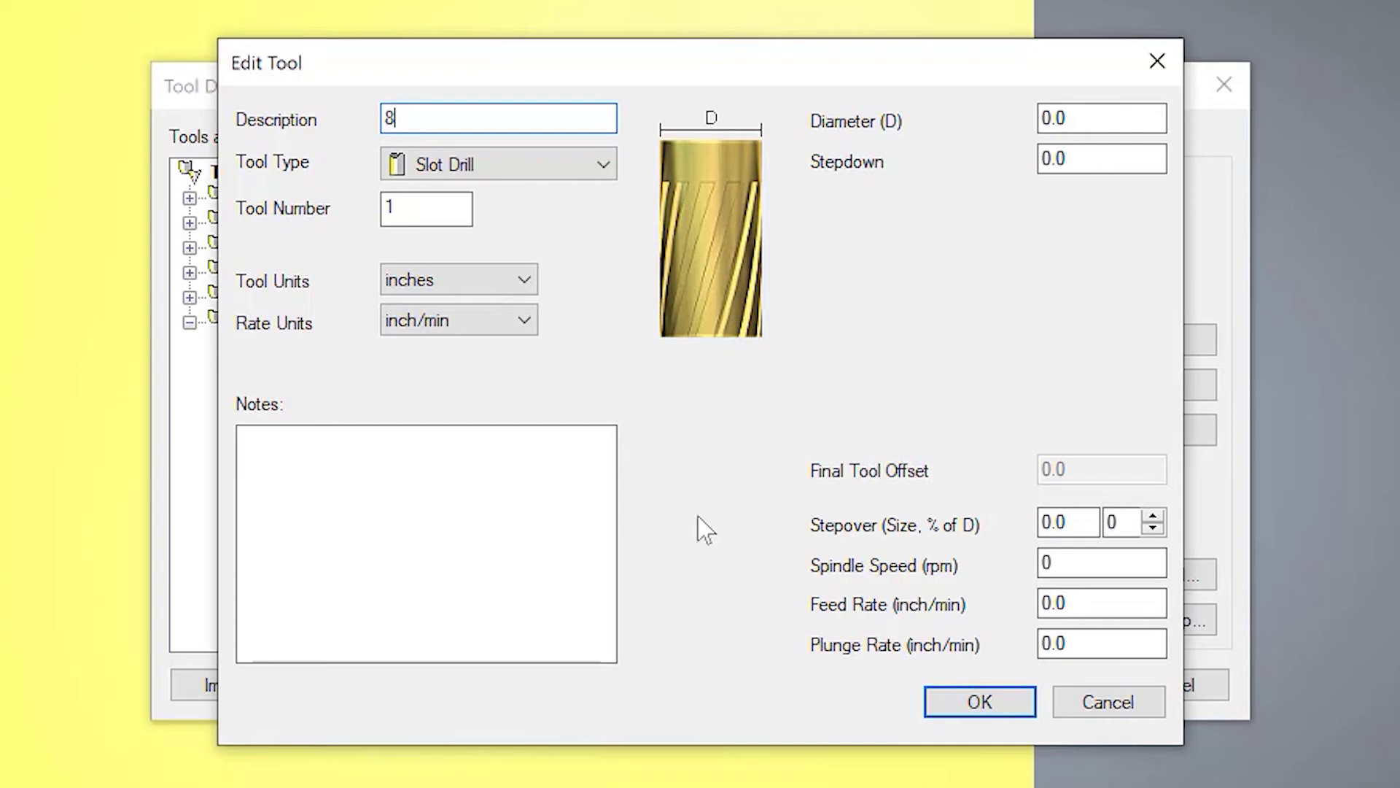
type("mm Compression")
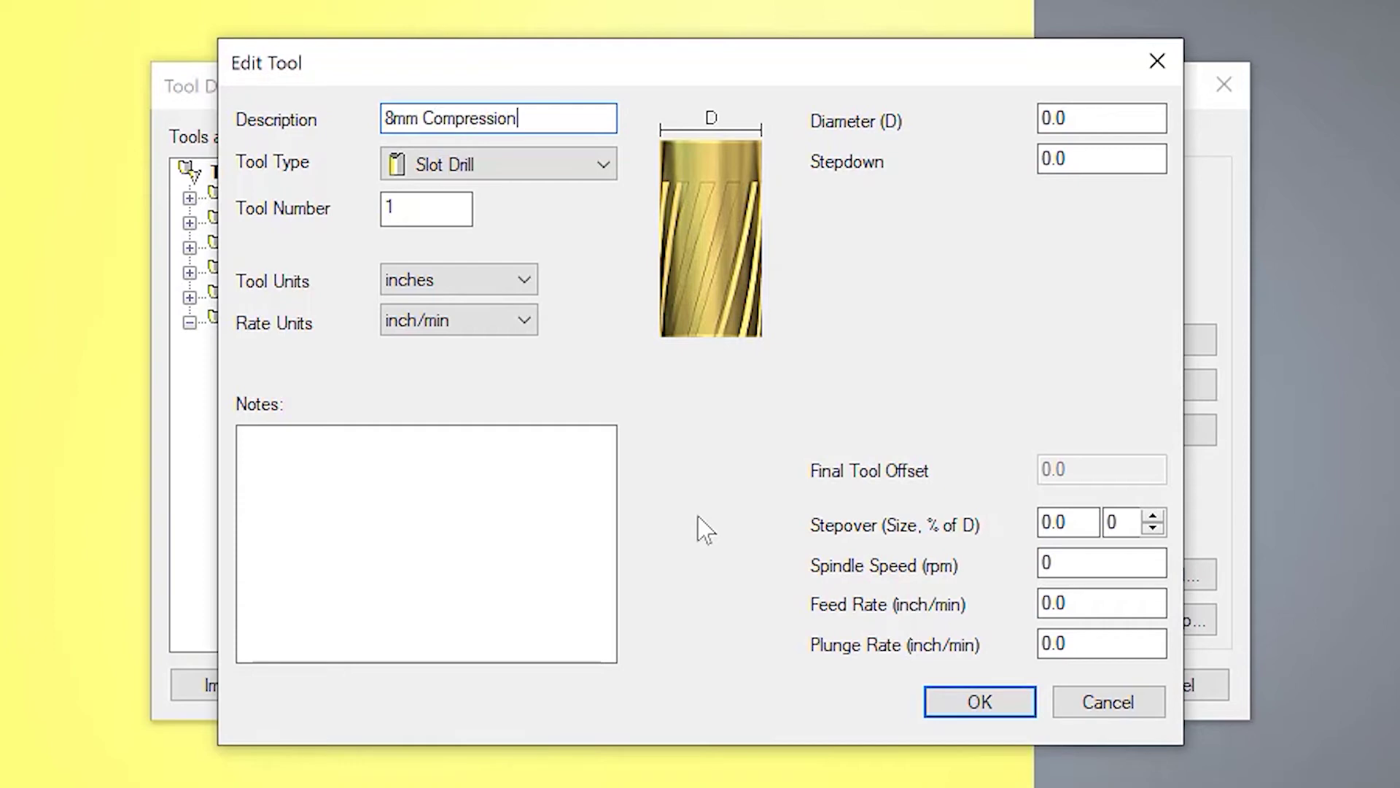
left_click(412, 204)
left_click_drag(412, 204, 282, 225)
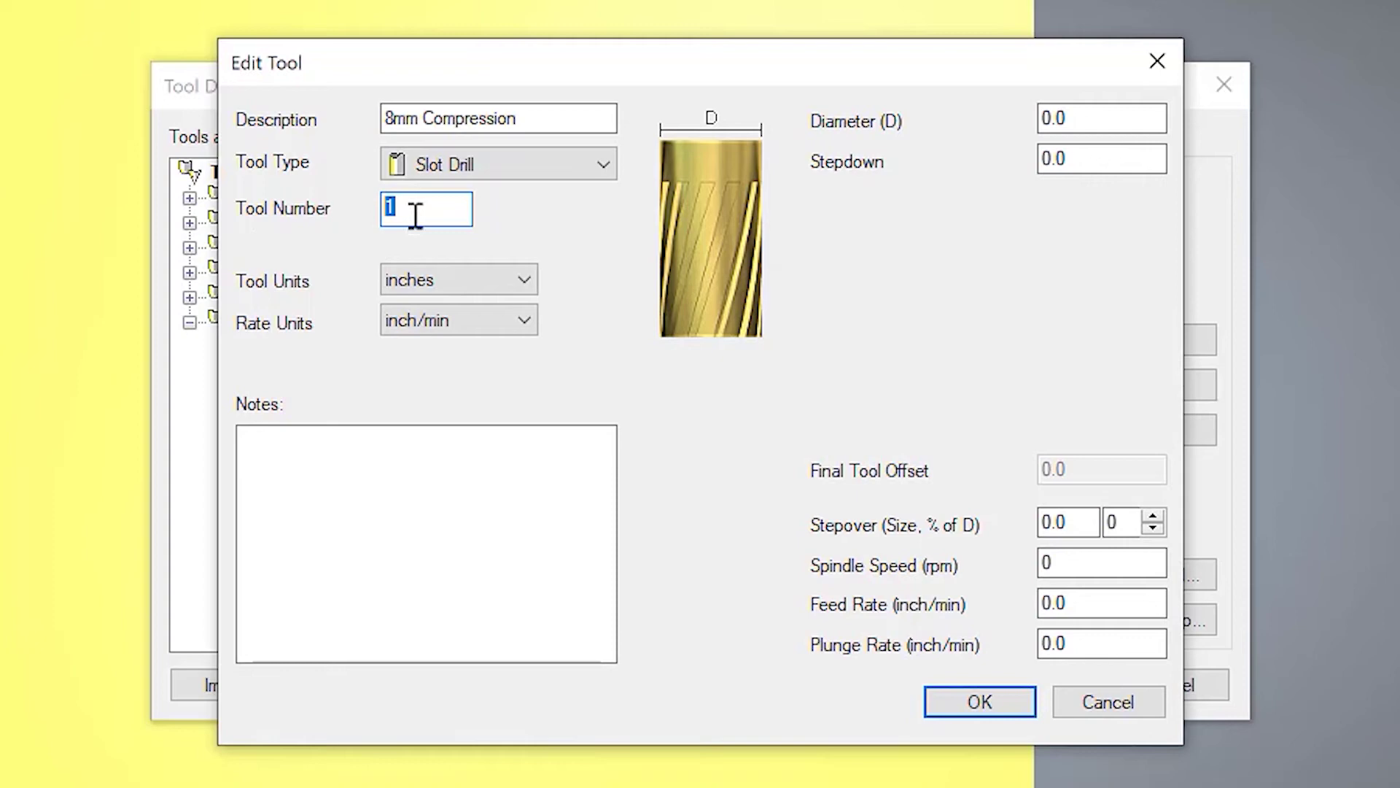
type("1")
key("shift+Home")
- Set the 8mm Compression tool's units to mm and its rate units to mm/min
left_click(422, 205)
left_click(503, 290)
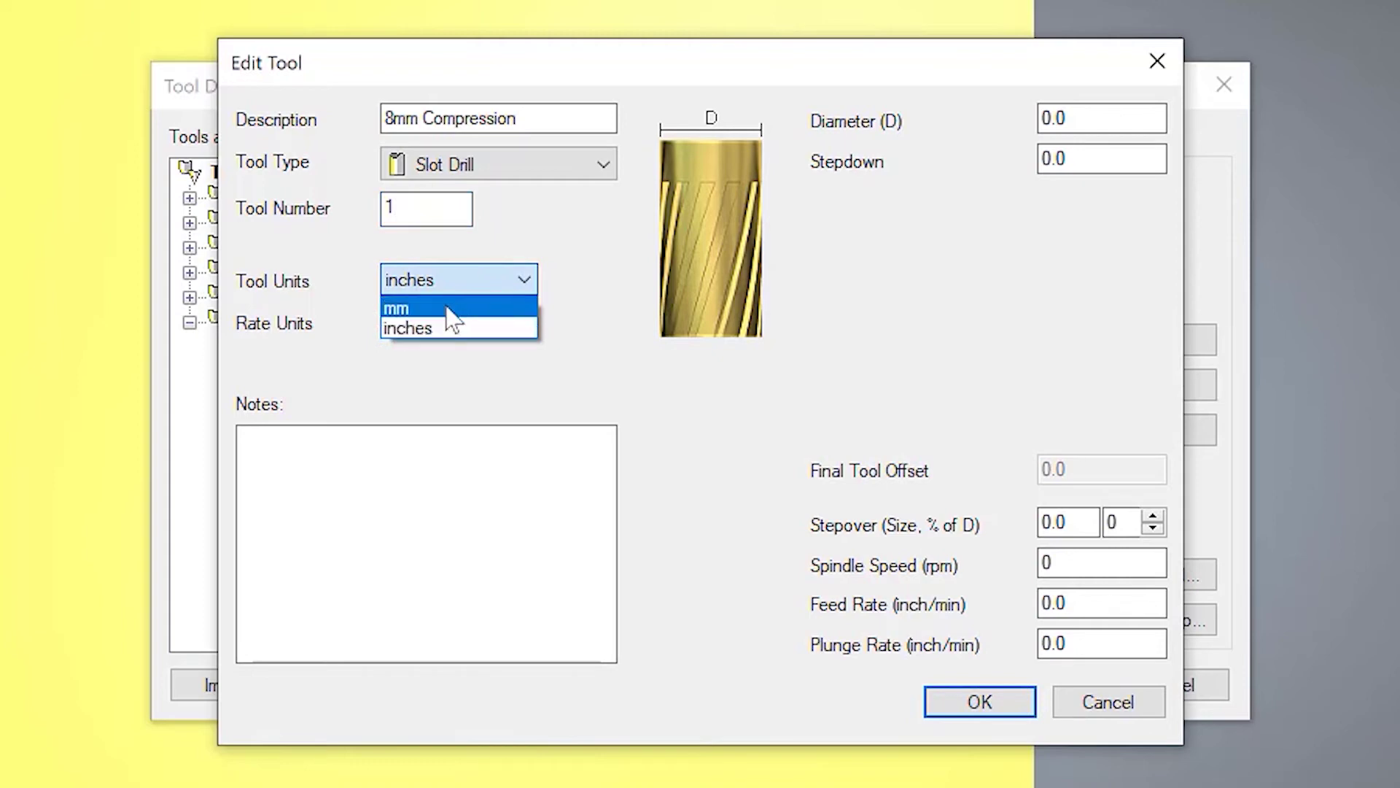
left_click(447, 305)
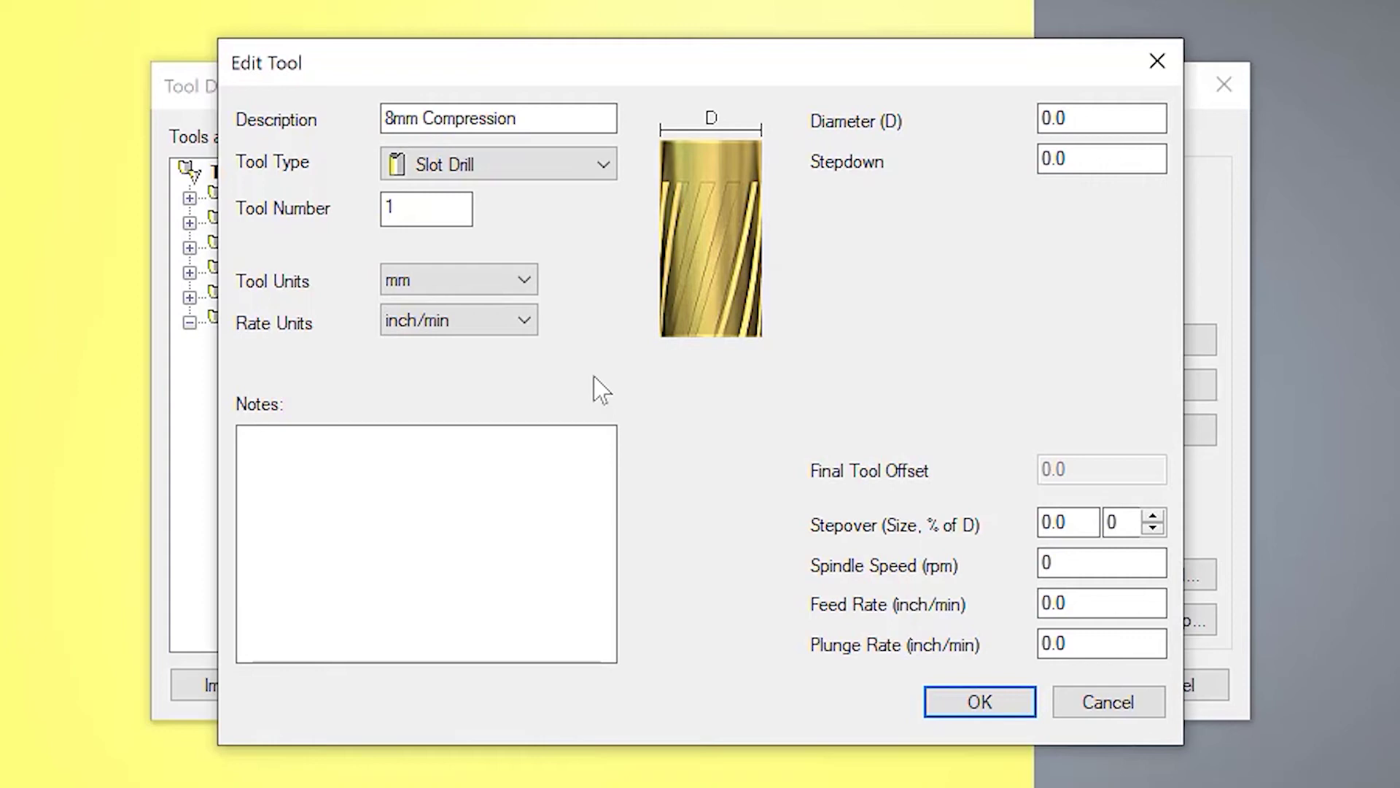
left_click(466, 325)
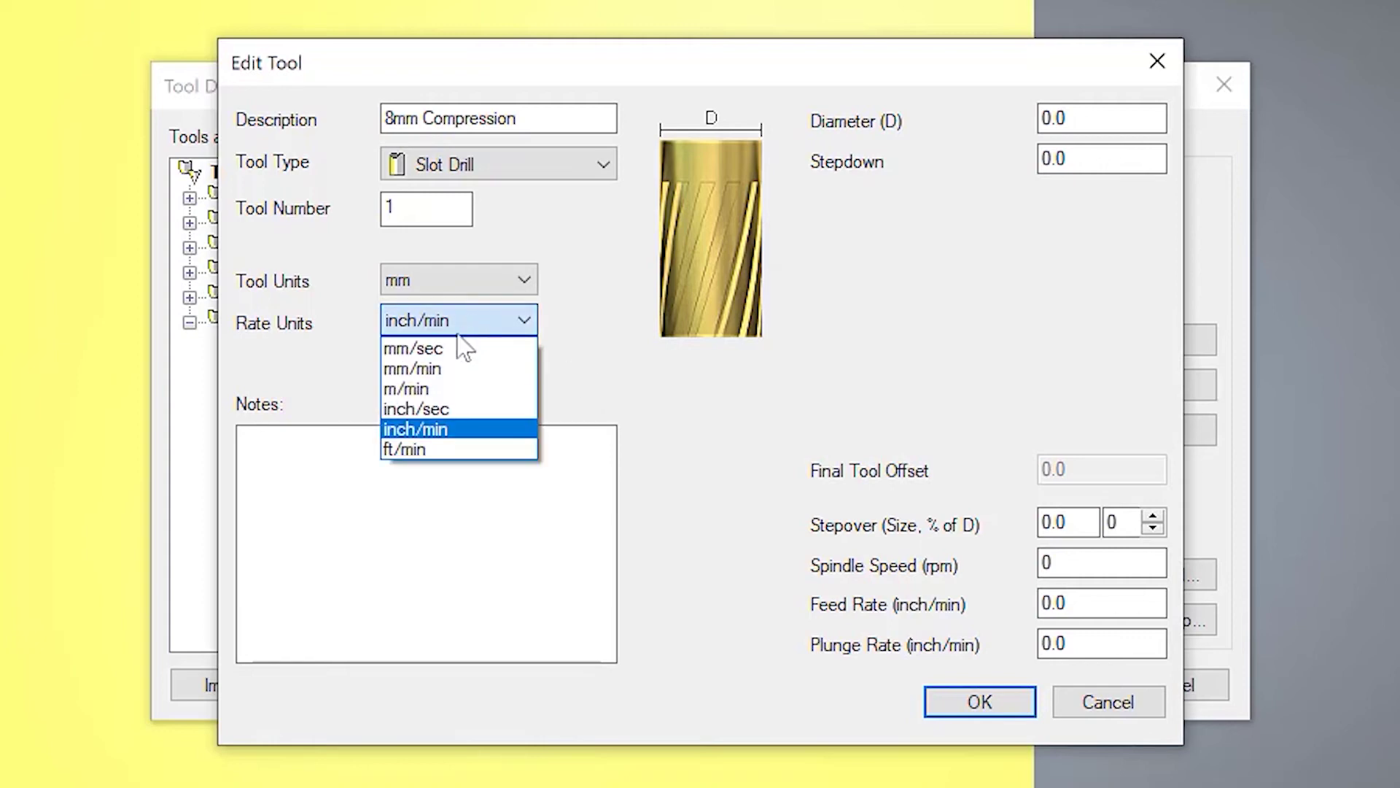
left_click(432, 369)
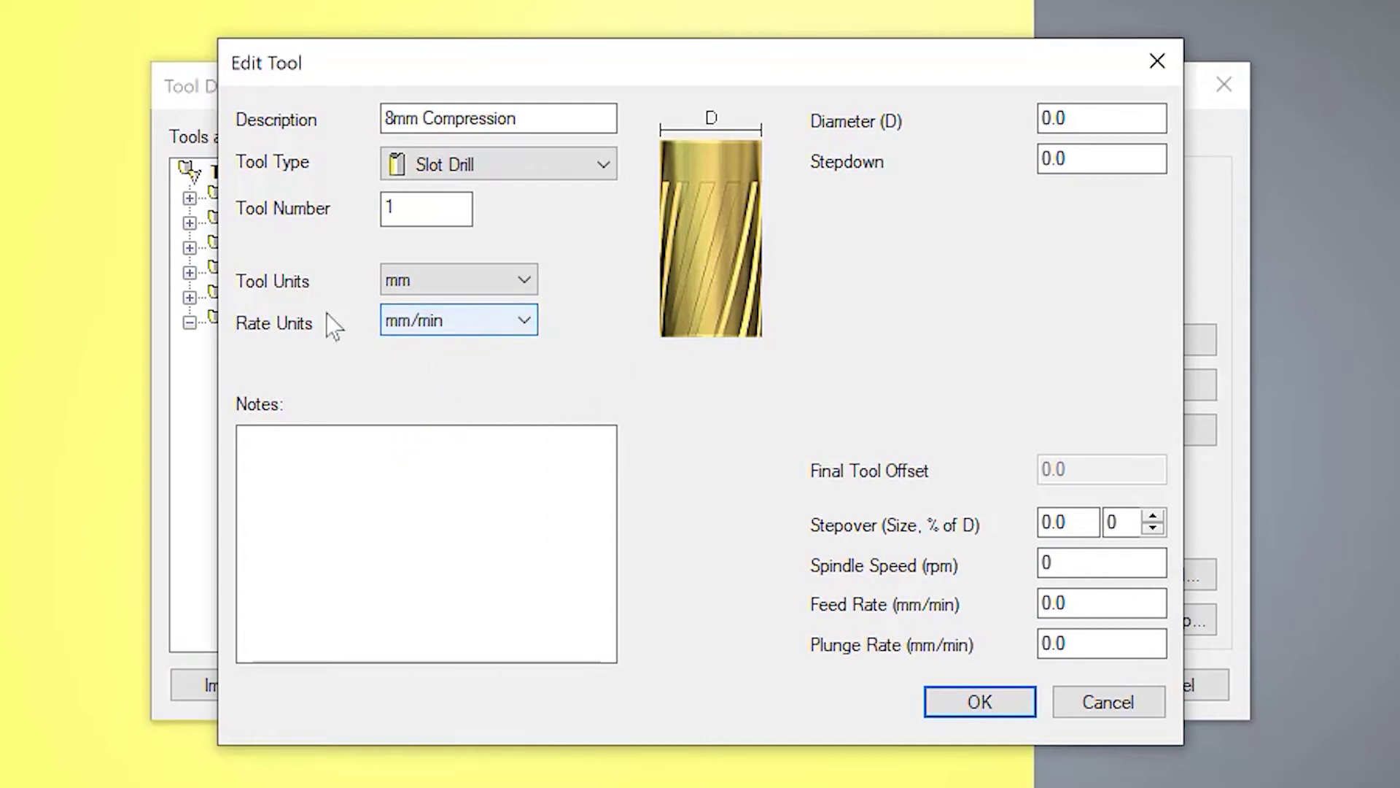
left_click(488, 323)
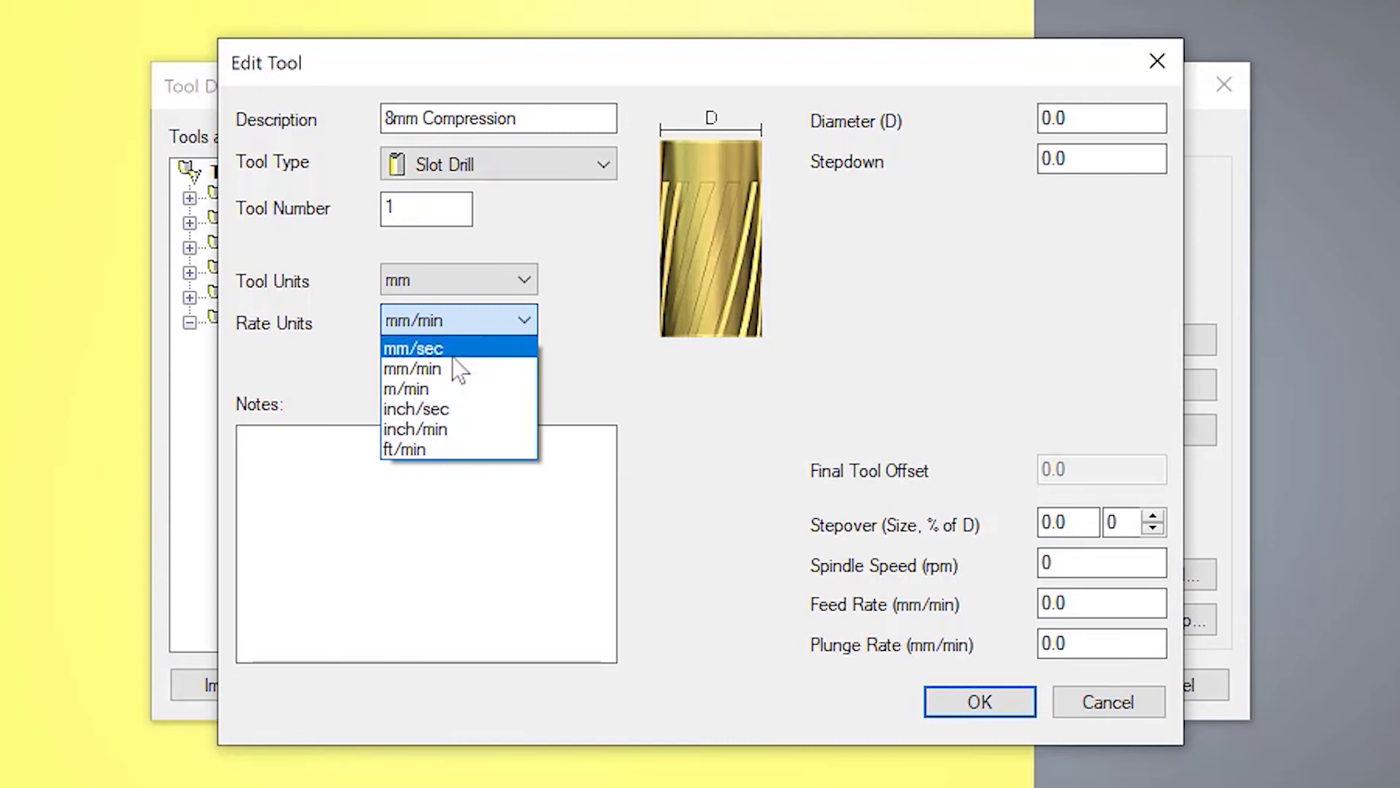
left_click(447, 368)
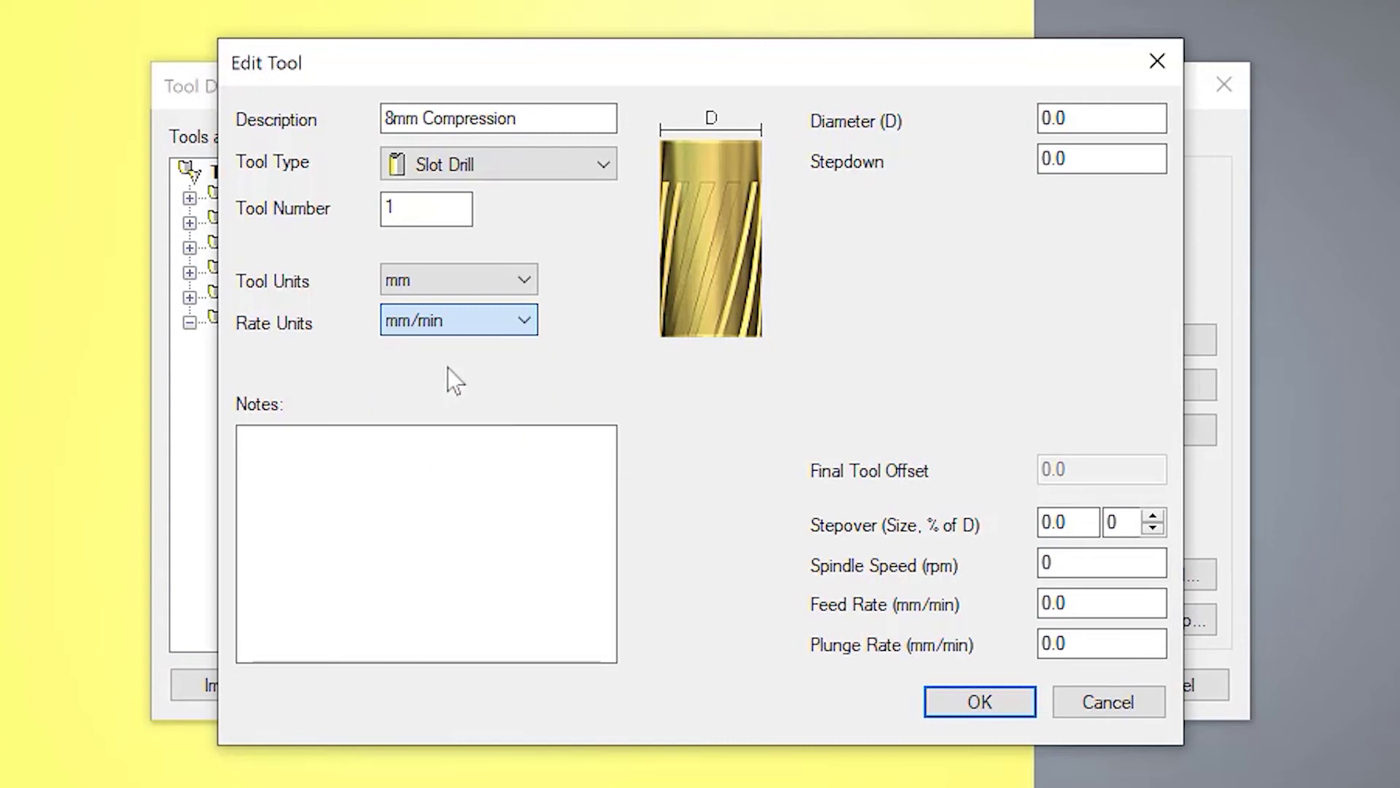
left_click(526, 330)
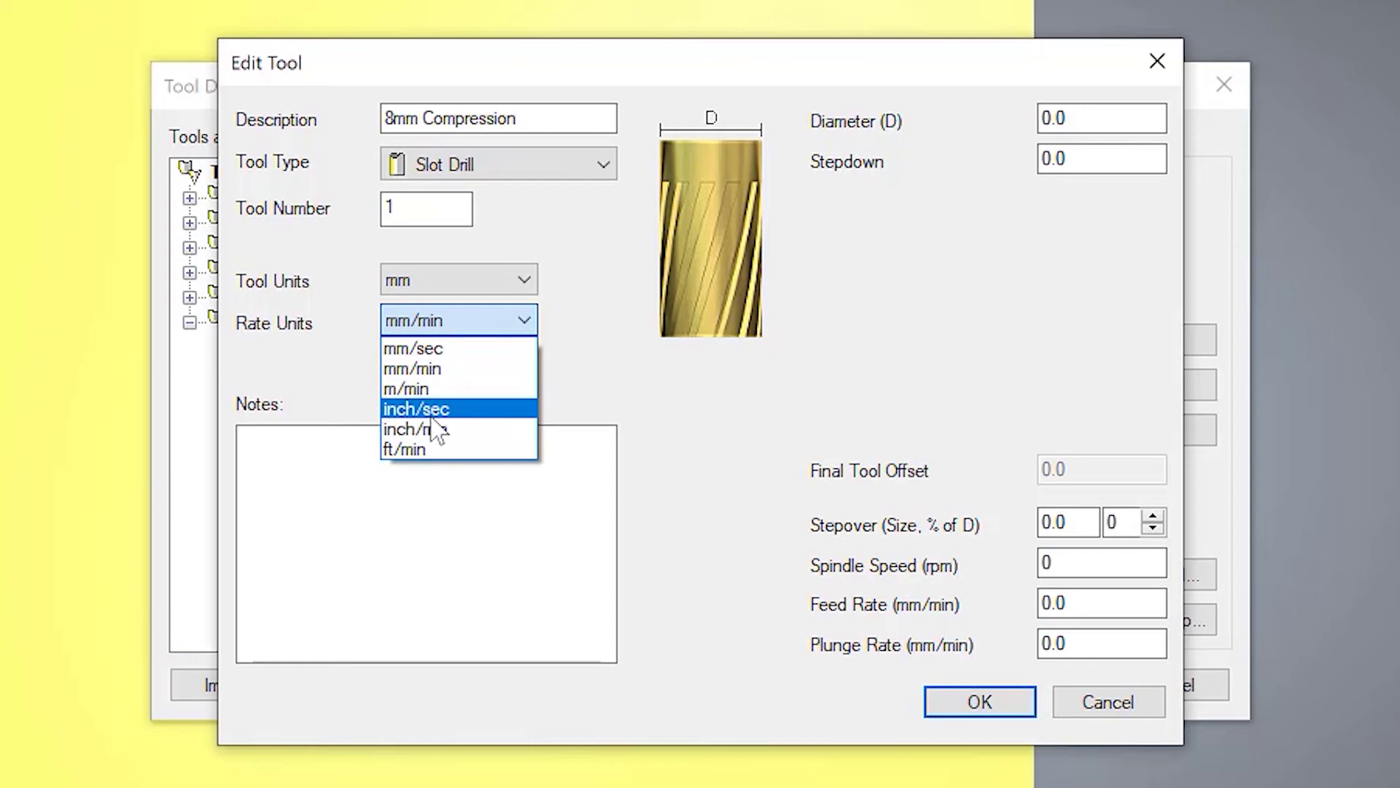
left_click(668, 393)
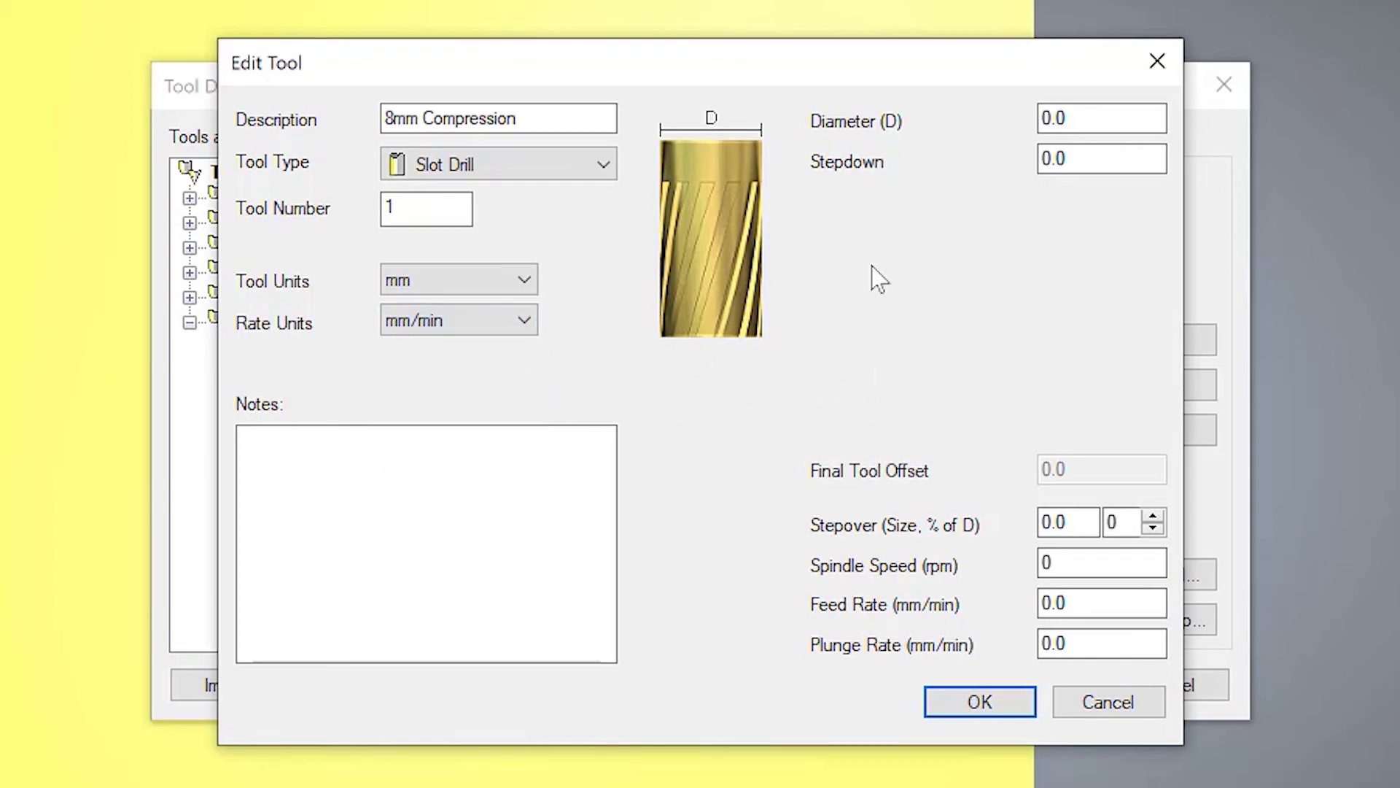
- Enter diameter 8 and stepdown 6, then start the stepover size at 1
double_click(1091, 123)
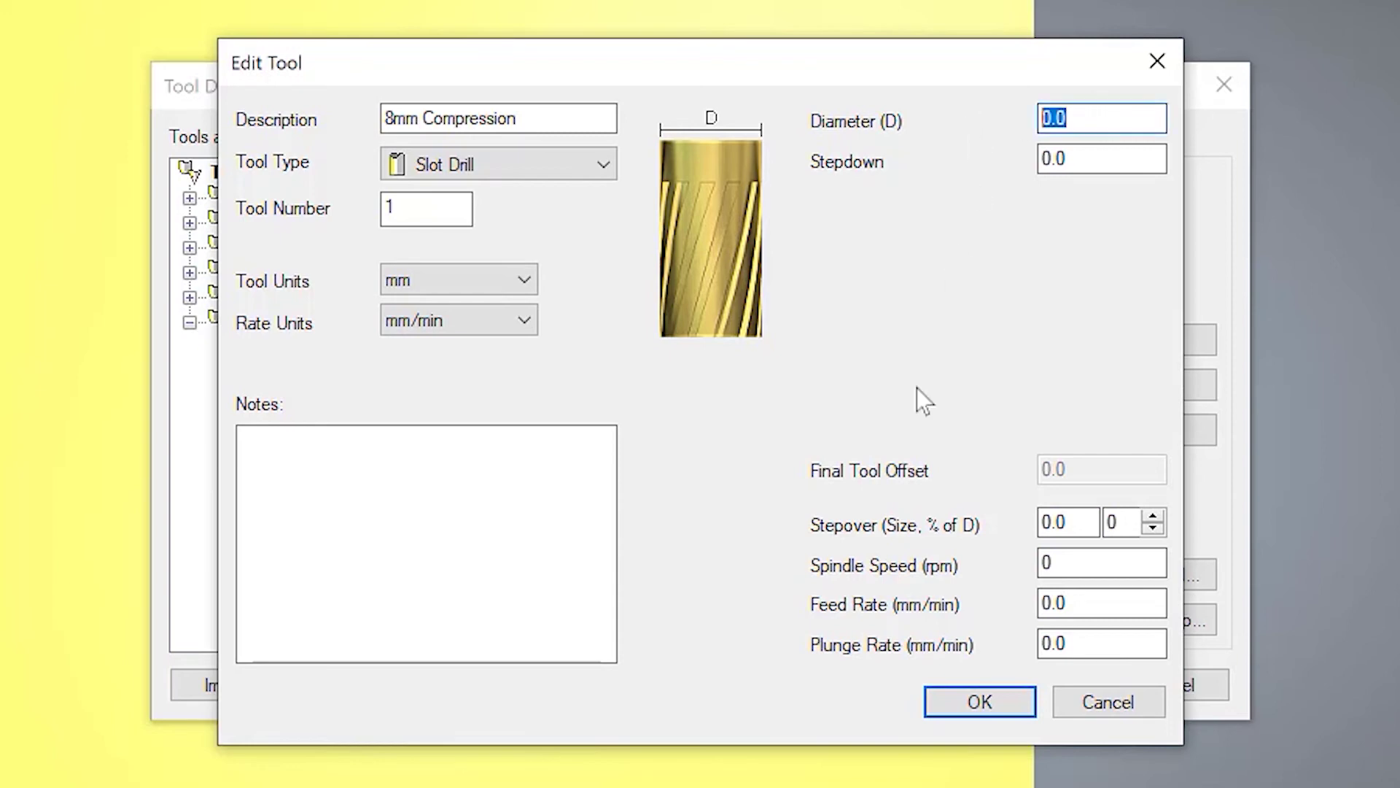
type("8")
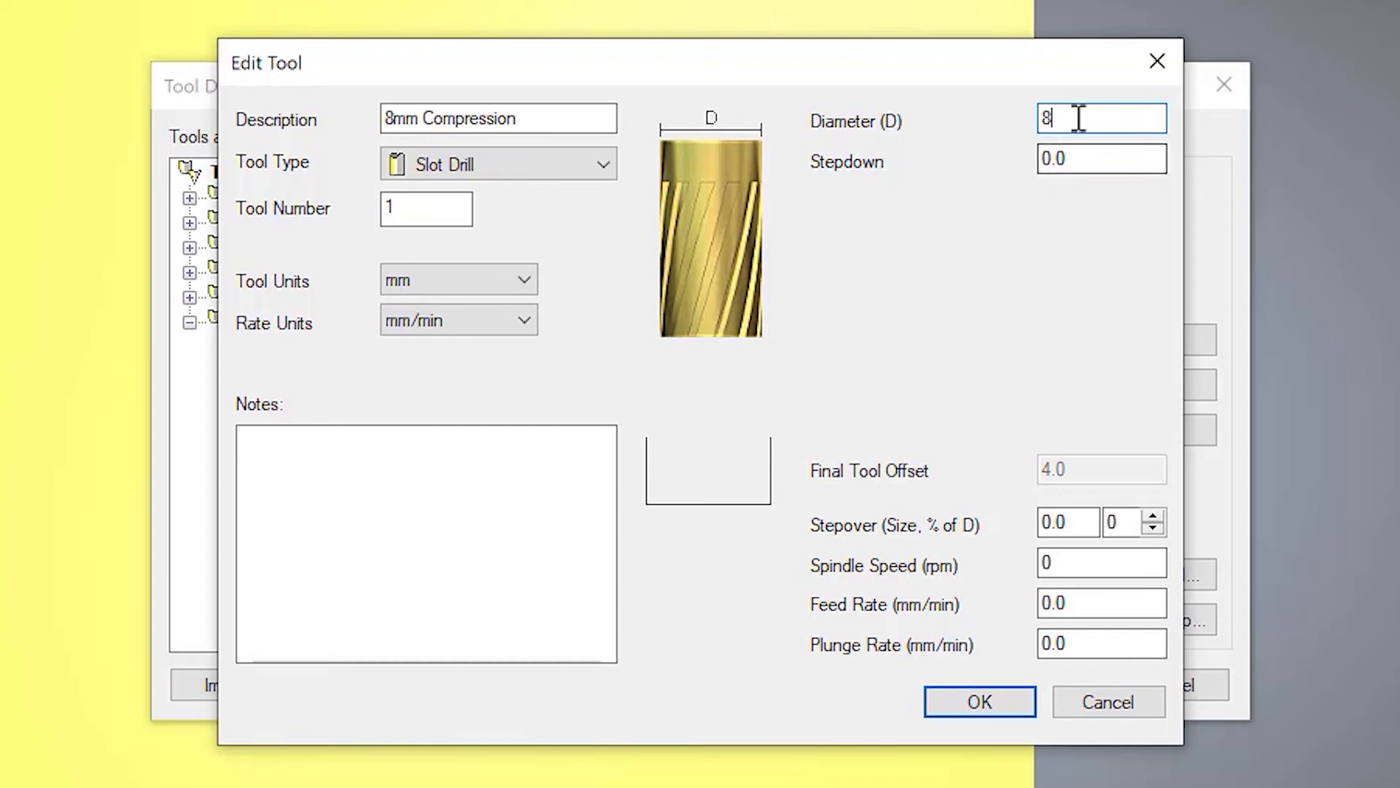
left_click(1087, 161)
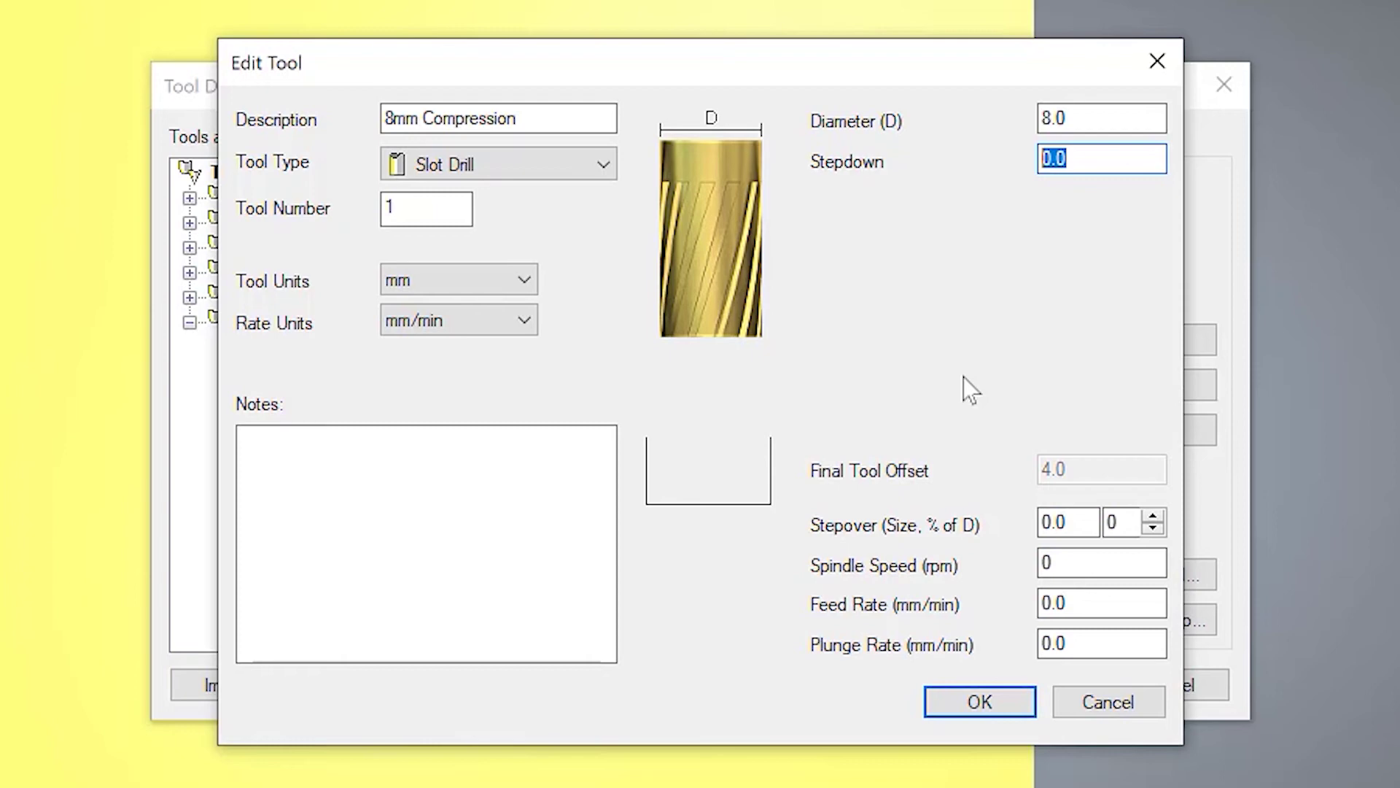
type("6")
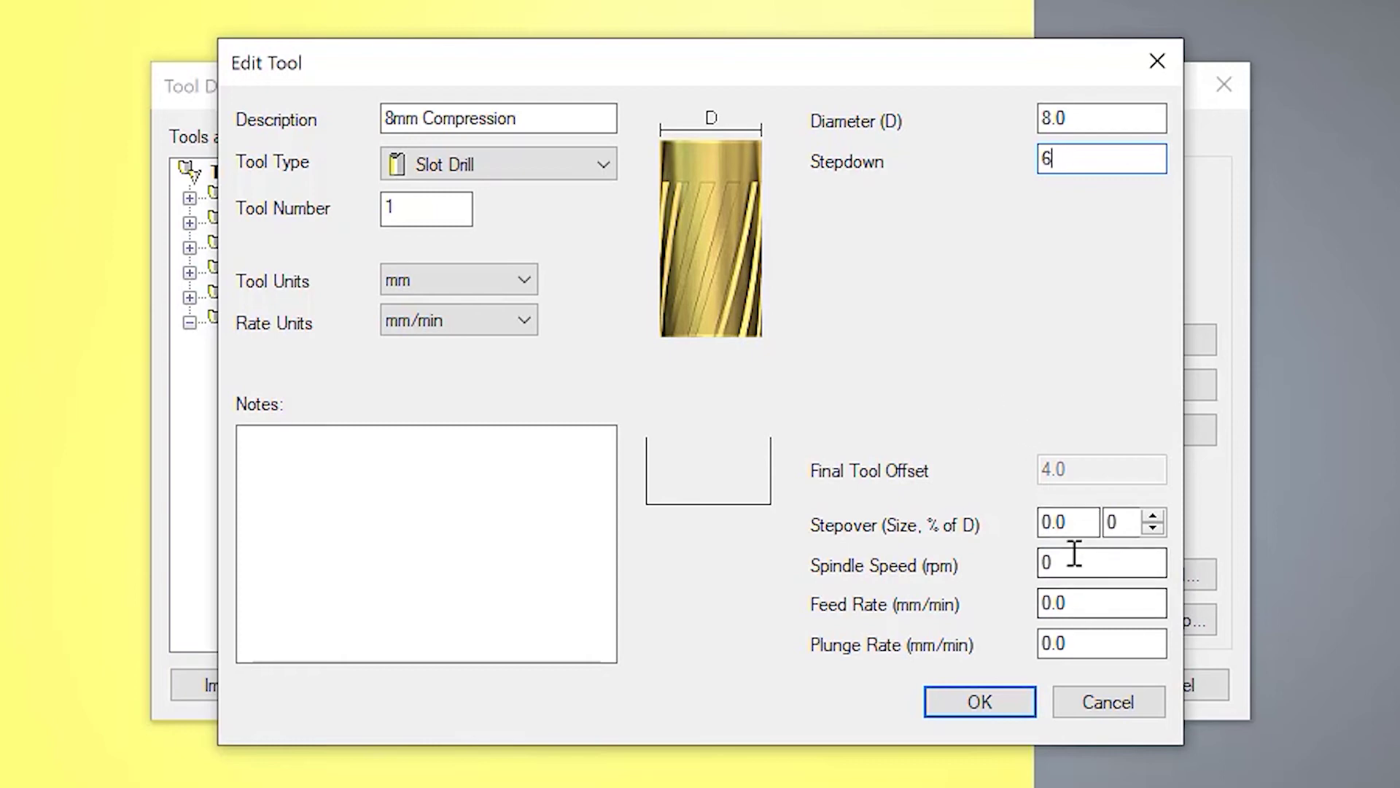
key("Tab")
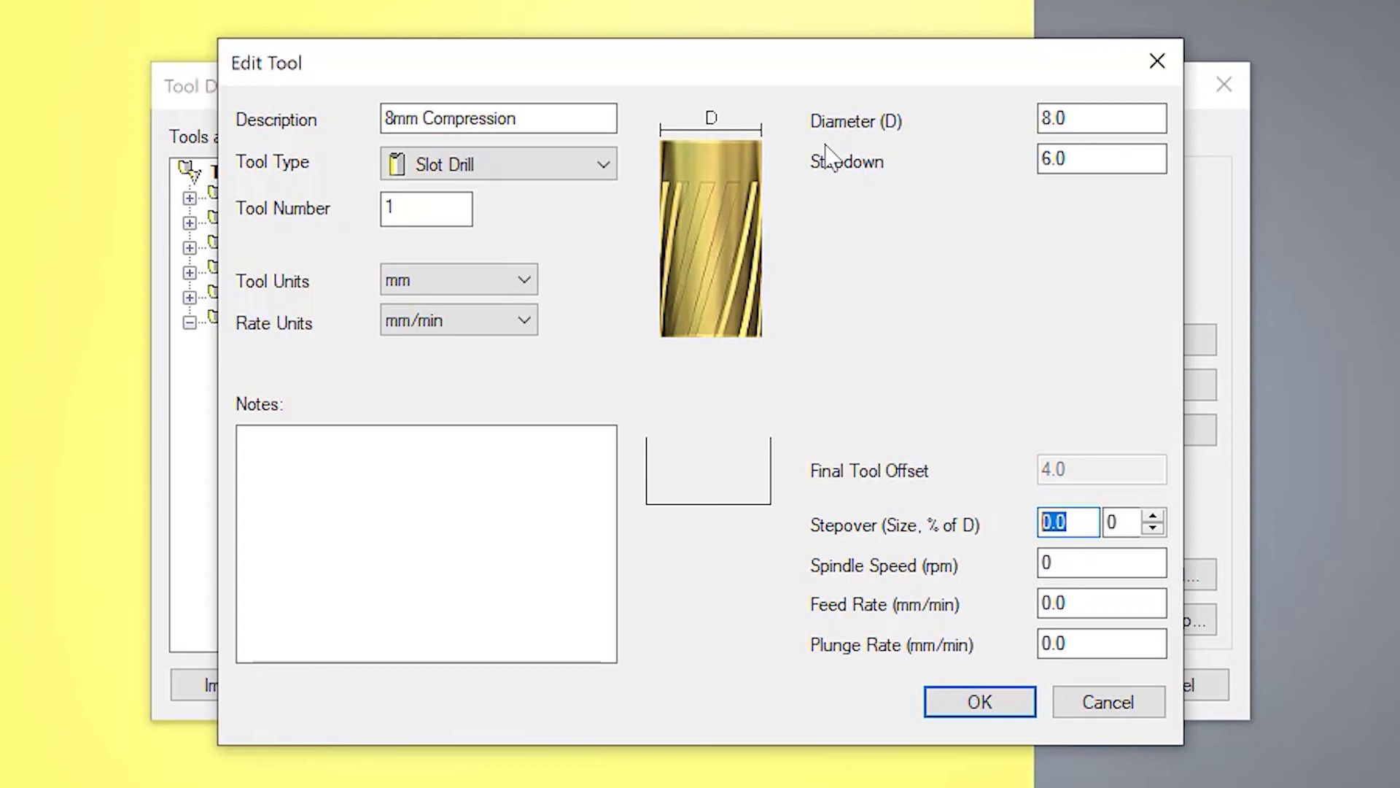
type("1")
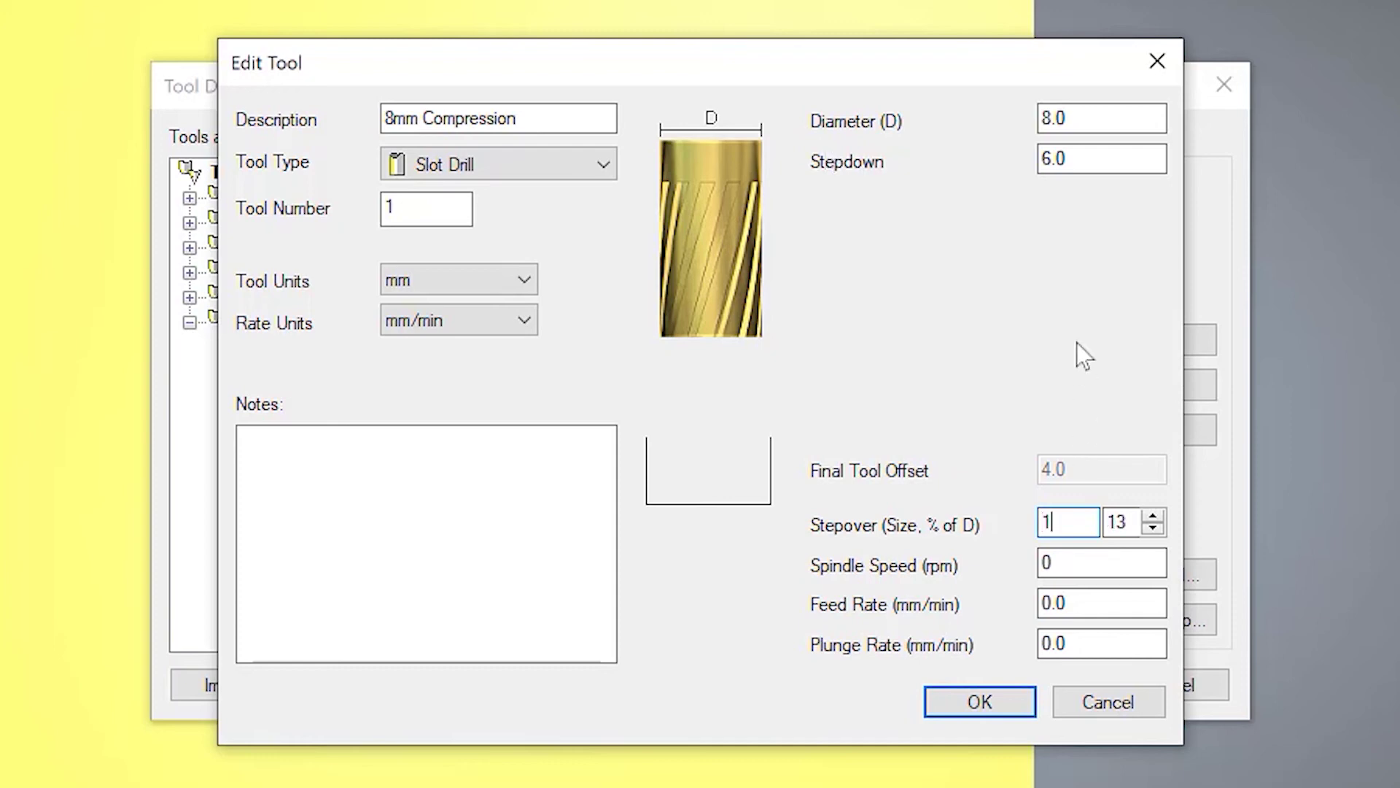
- Set the 8mm Compression tool to 40% stepover, 21000 rpm, 6000 feed rate and 3000 plunge rate
key("Tab")
type("40")
left_click(1072, 568)
key("shift+Home")
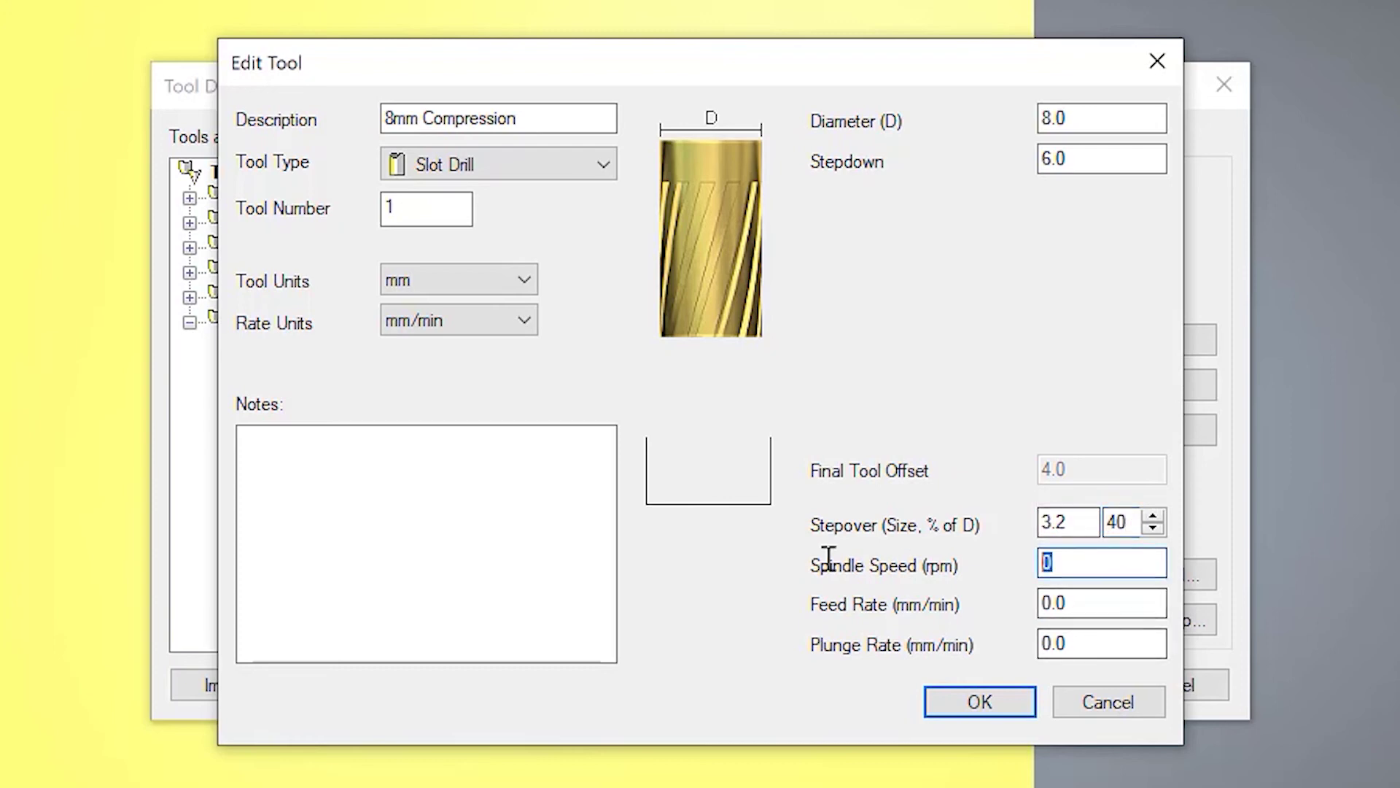
type("21000")
key("Tab")
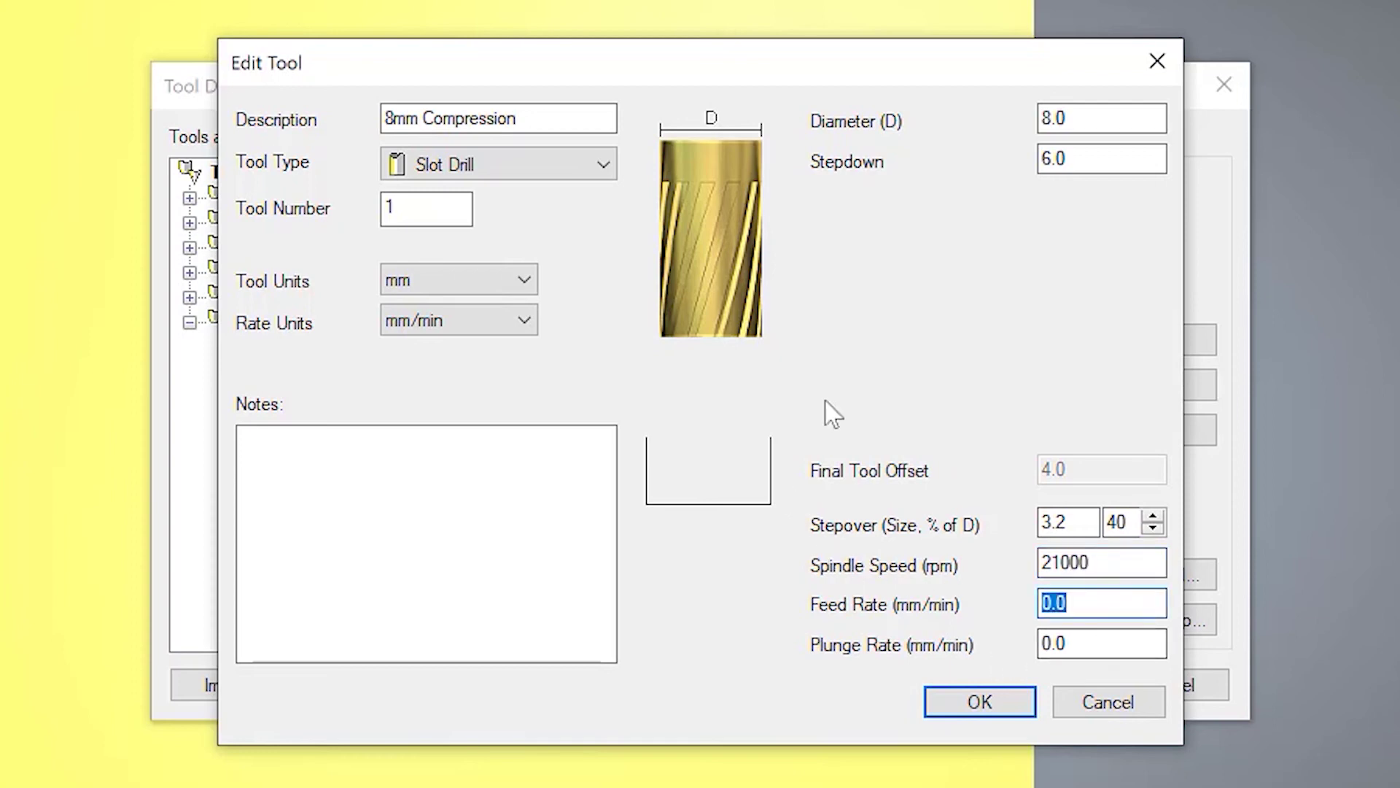
type("6000")
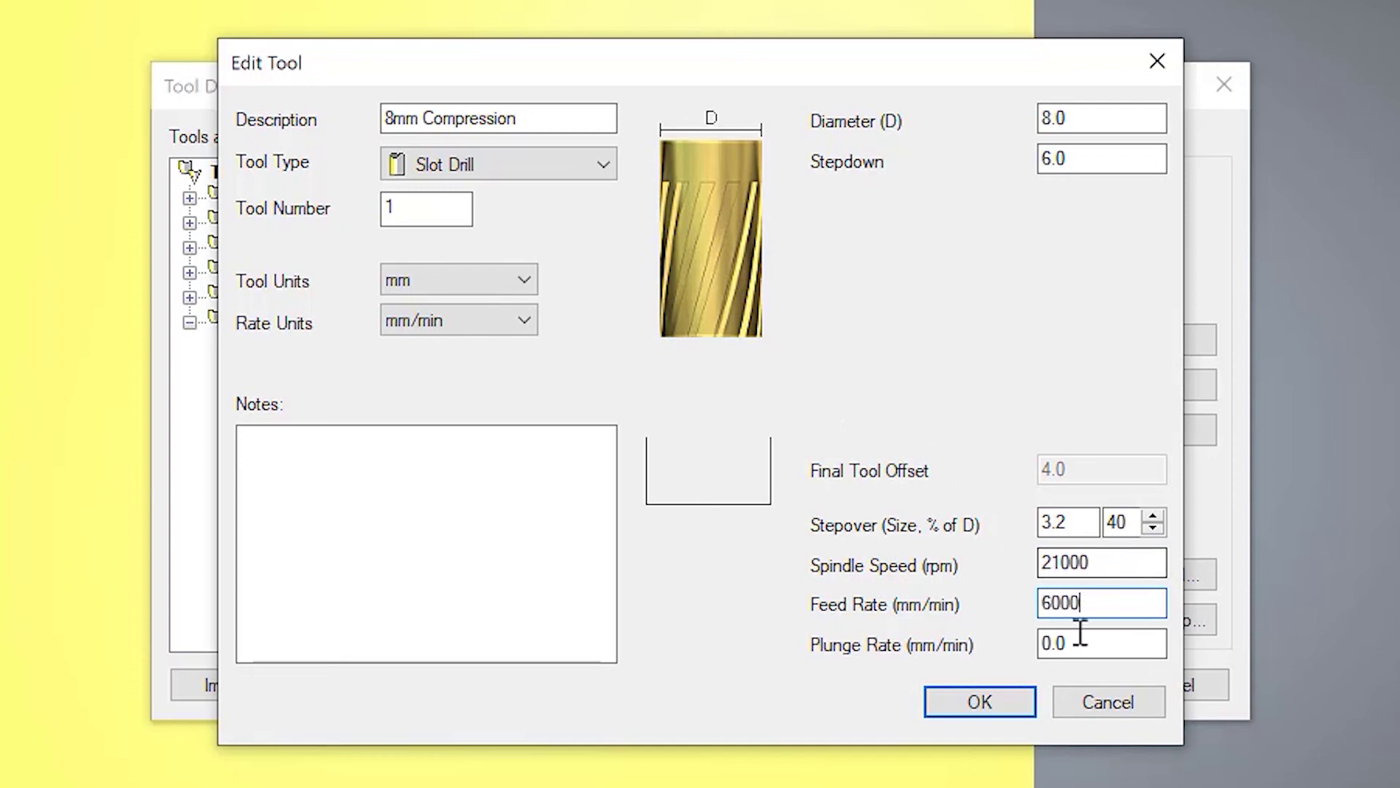
key("Tab")
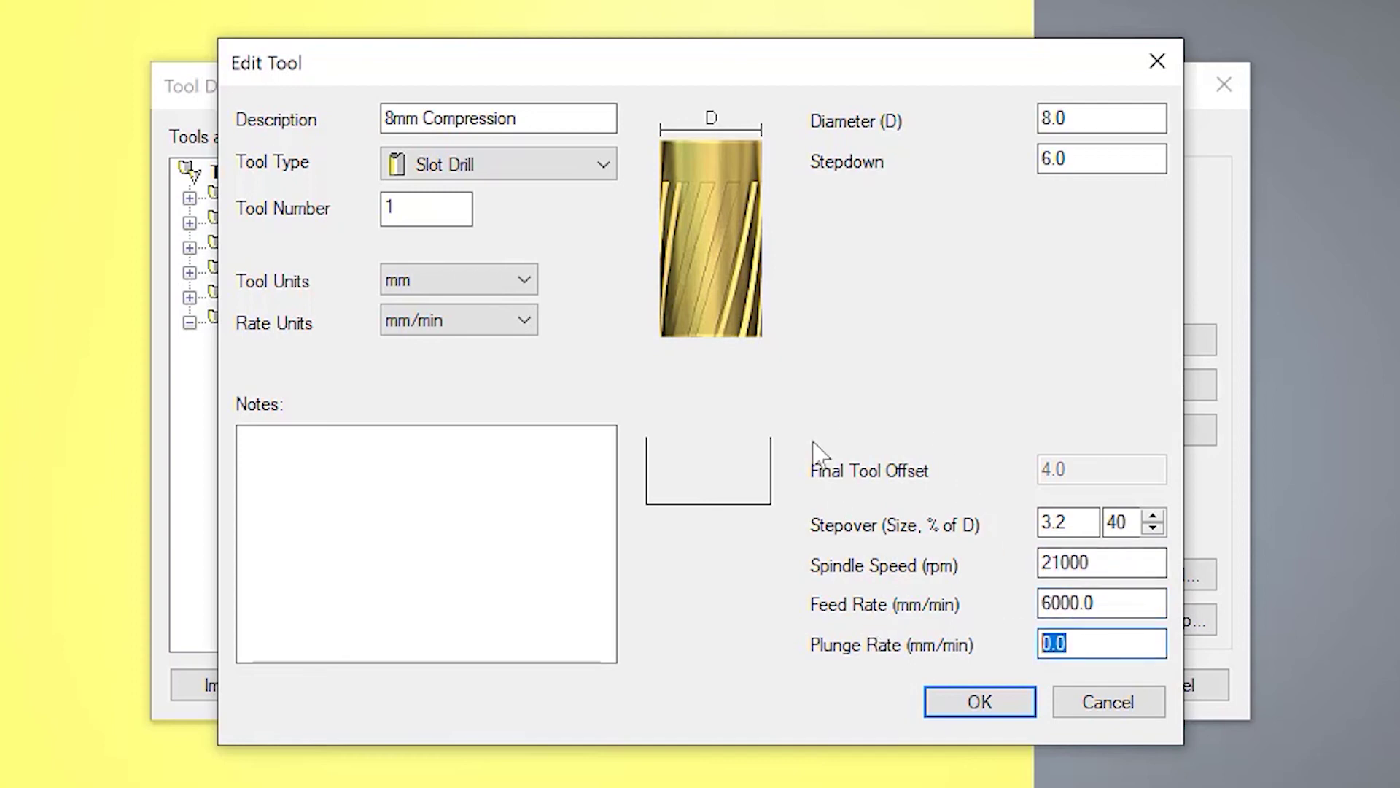
type("3000")
- Add the note 'Remember to RAMP IN!!!!' and save the tool into My Tools > Ply
left_click(445, 510)
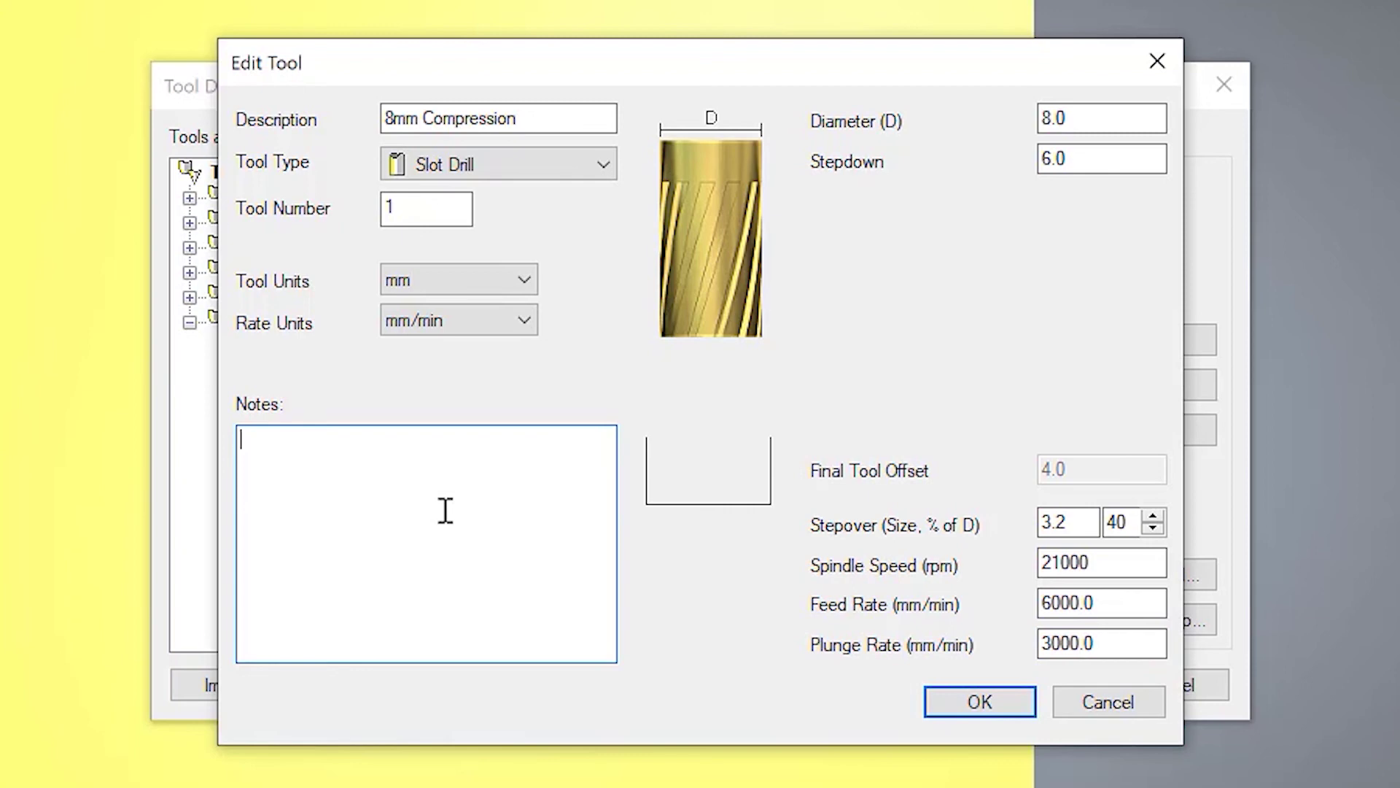
type("Rem")
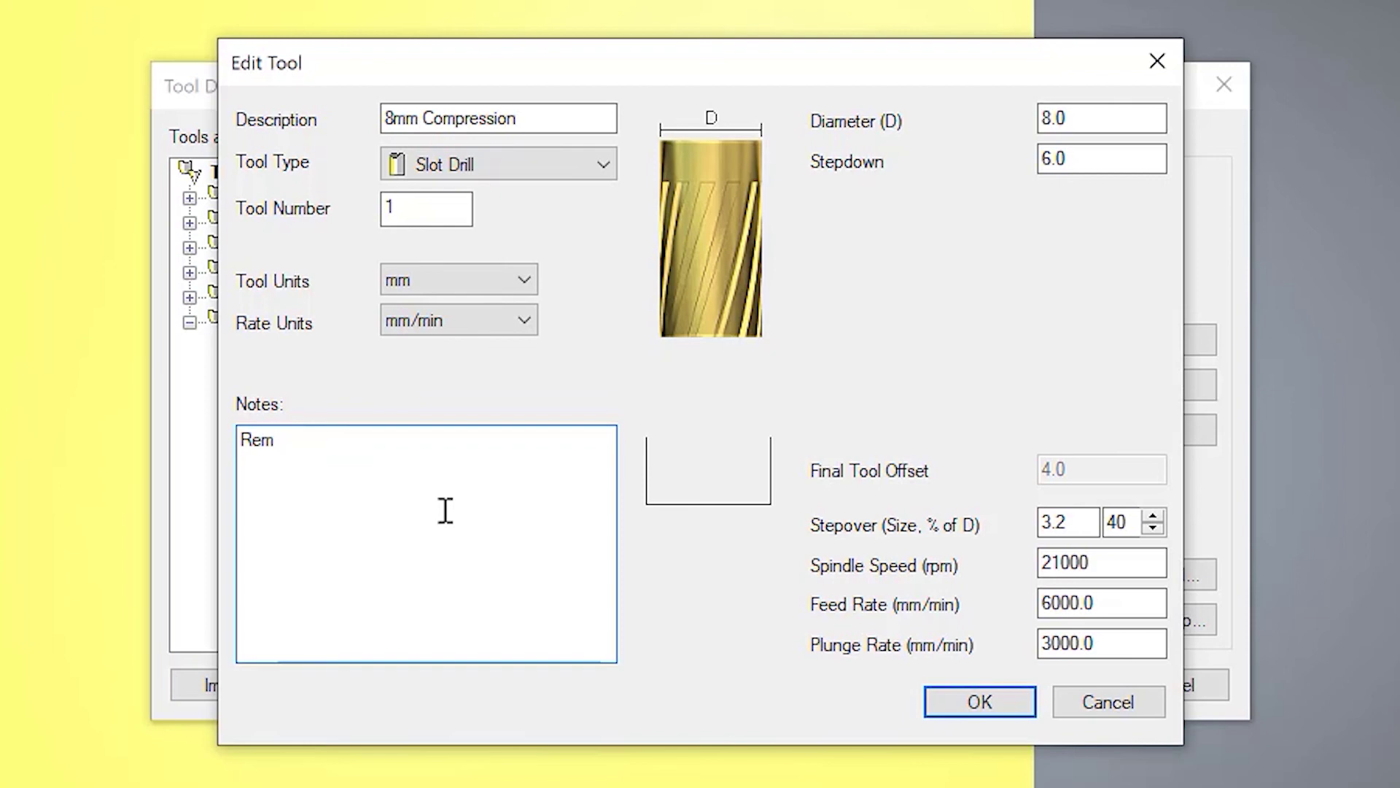
type("ember to RAM")
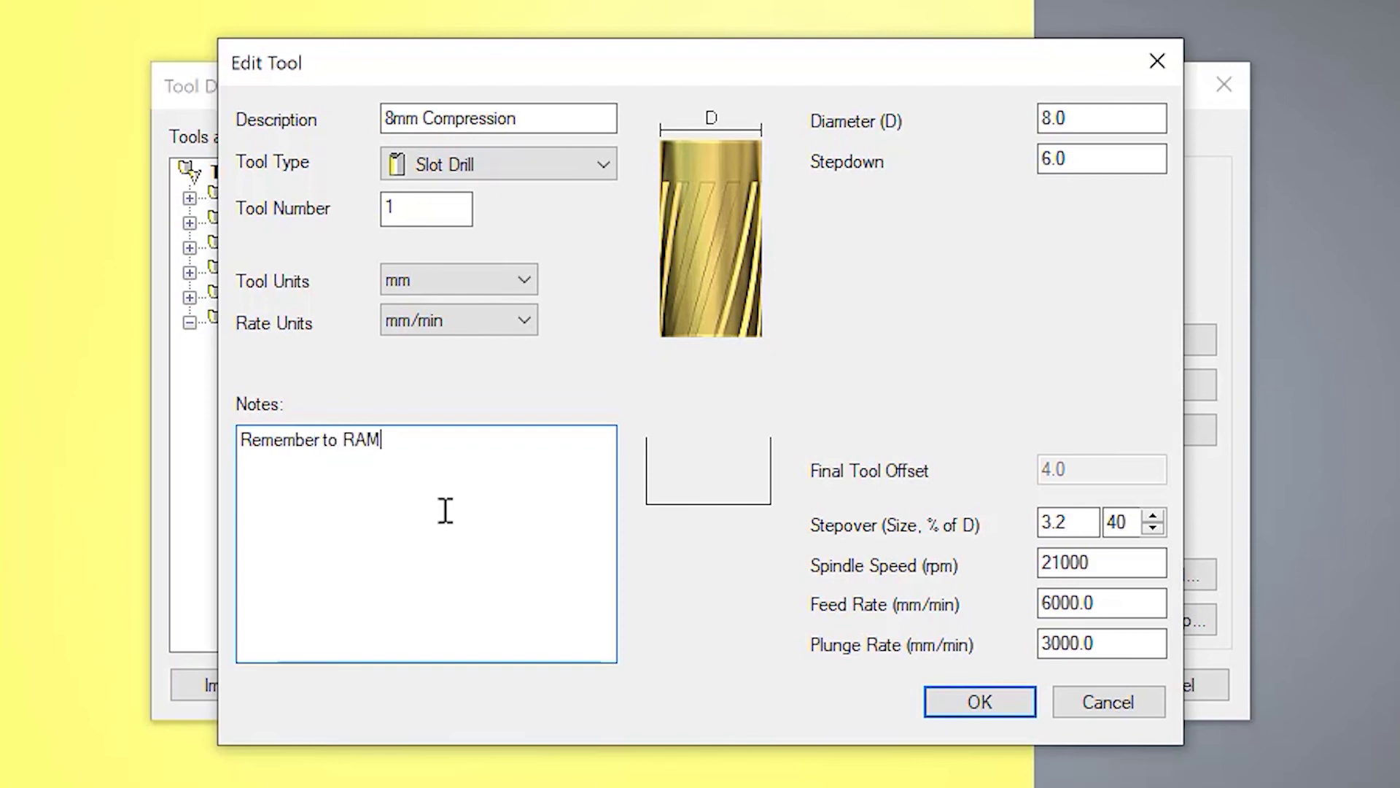
type("P IN!!!!")
left_click(978, 702)
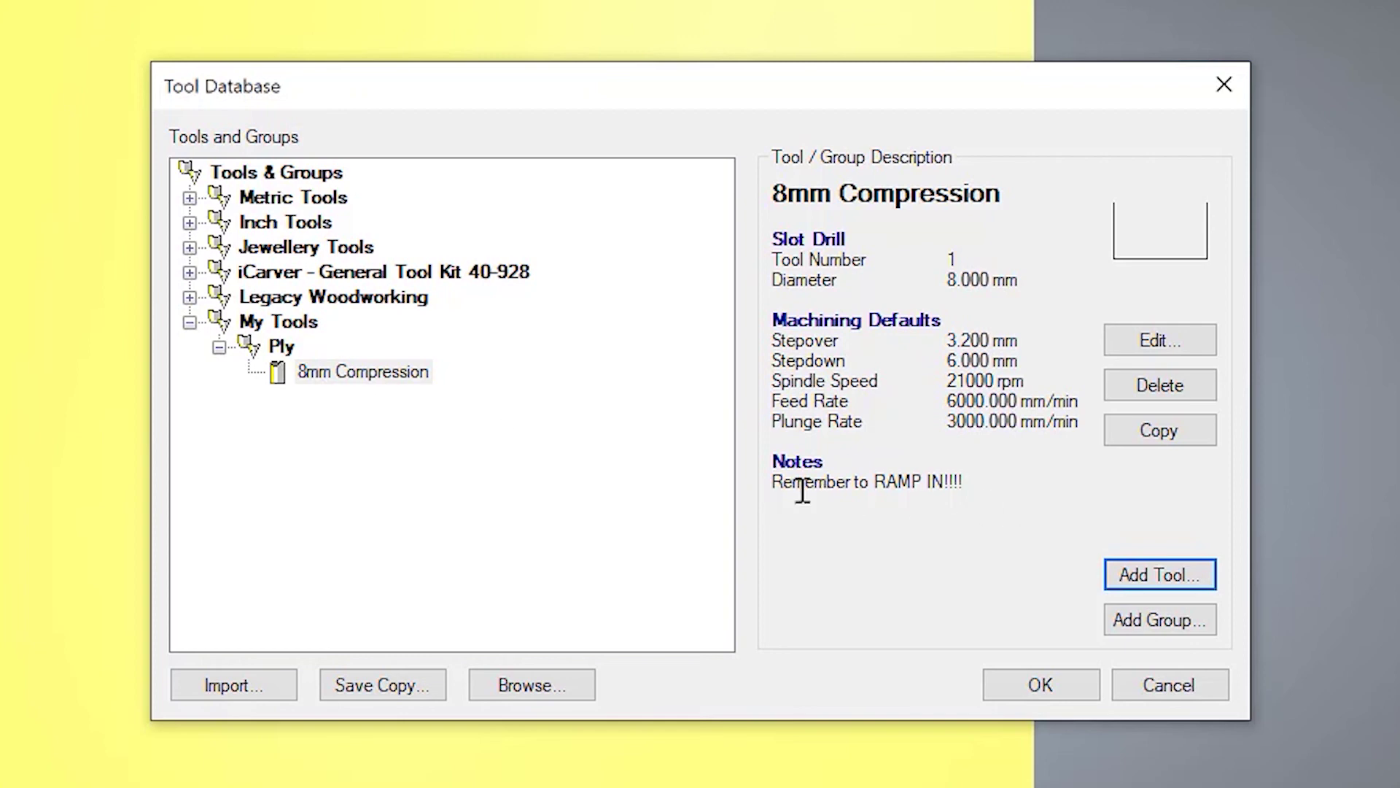
left_click_drag(784, 483, 972, 487)
left_click(971, 484)
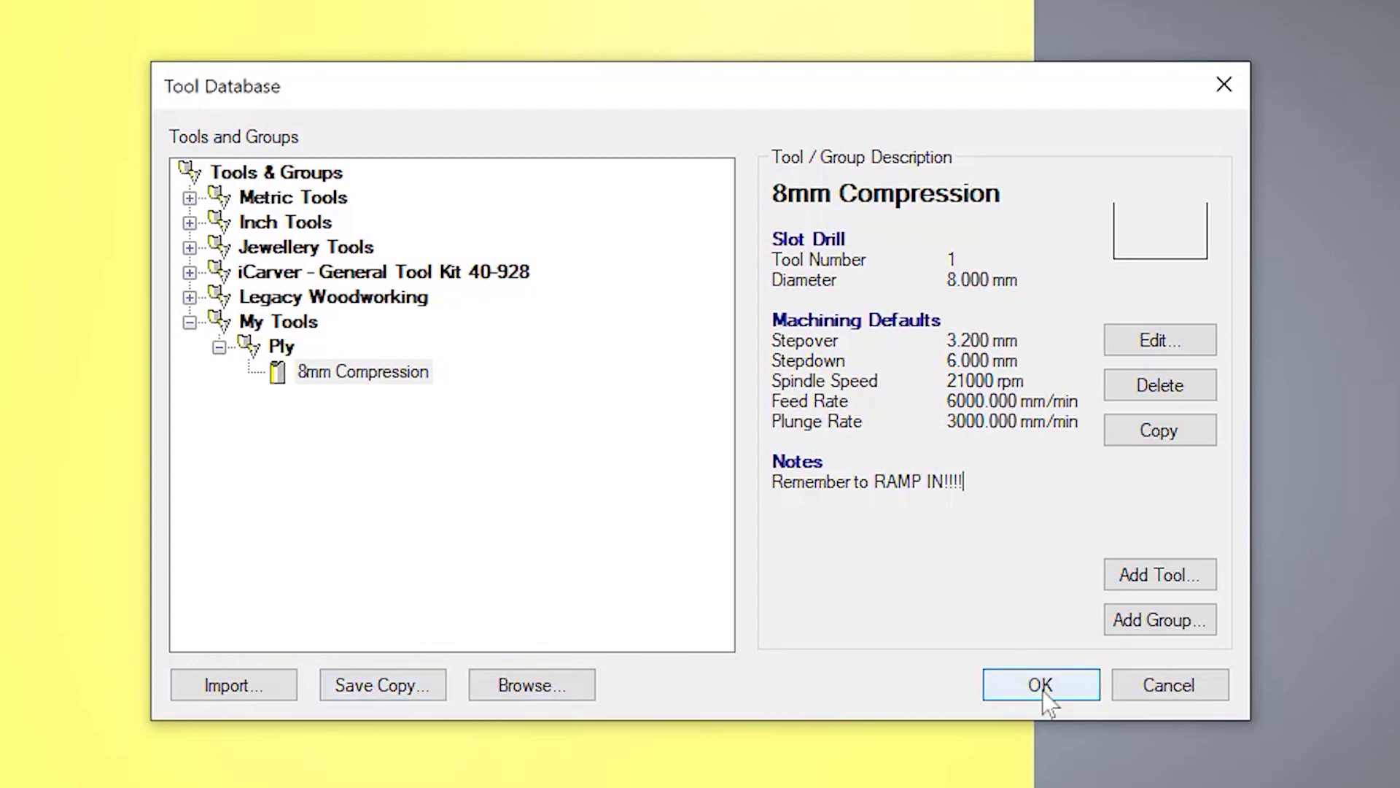
- Close the Tool Database, start a profile toolpath and assign it the 8mm Compression tool from My Tools > Ply
left_click(1046, 689)
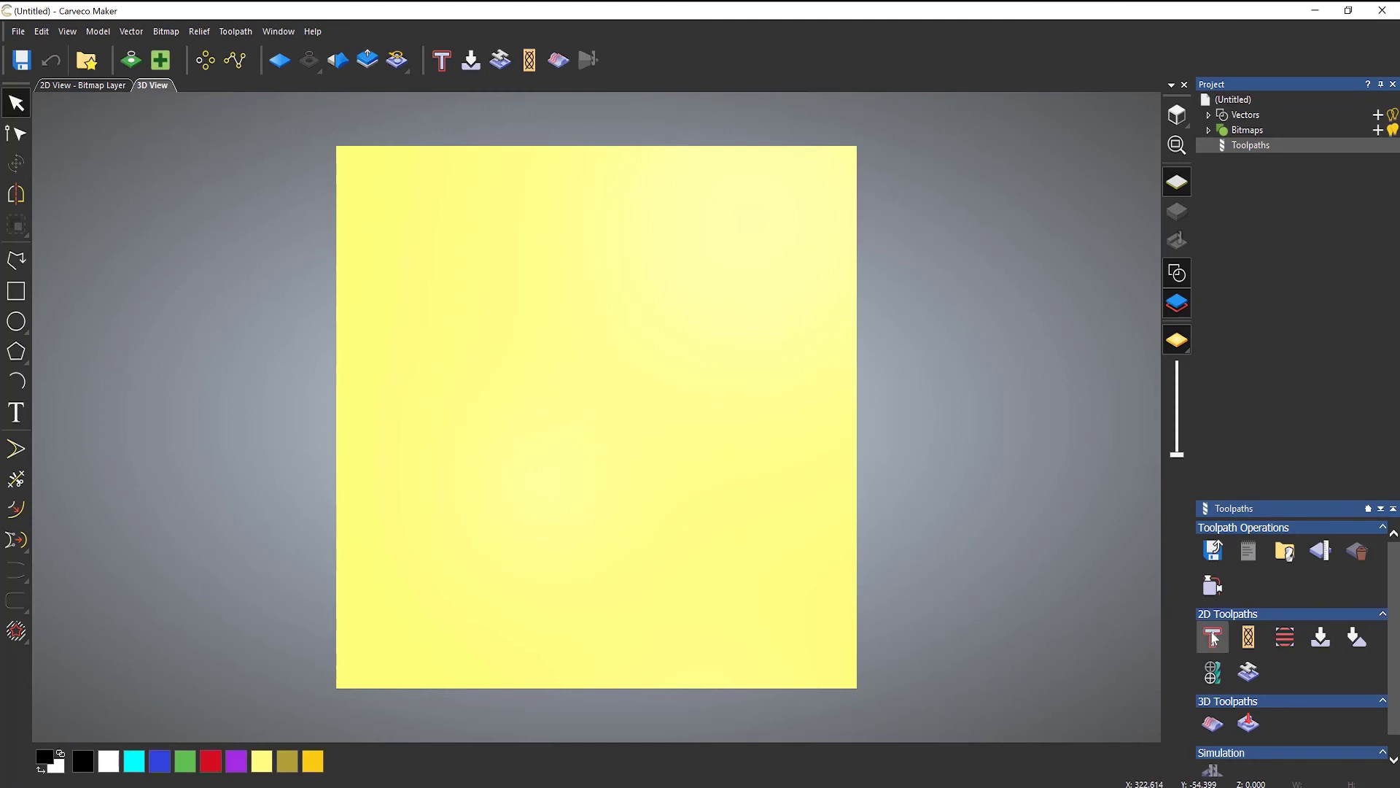
left_click(1212, 636)
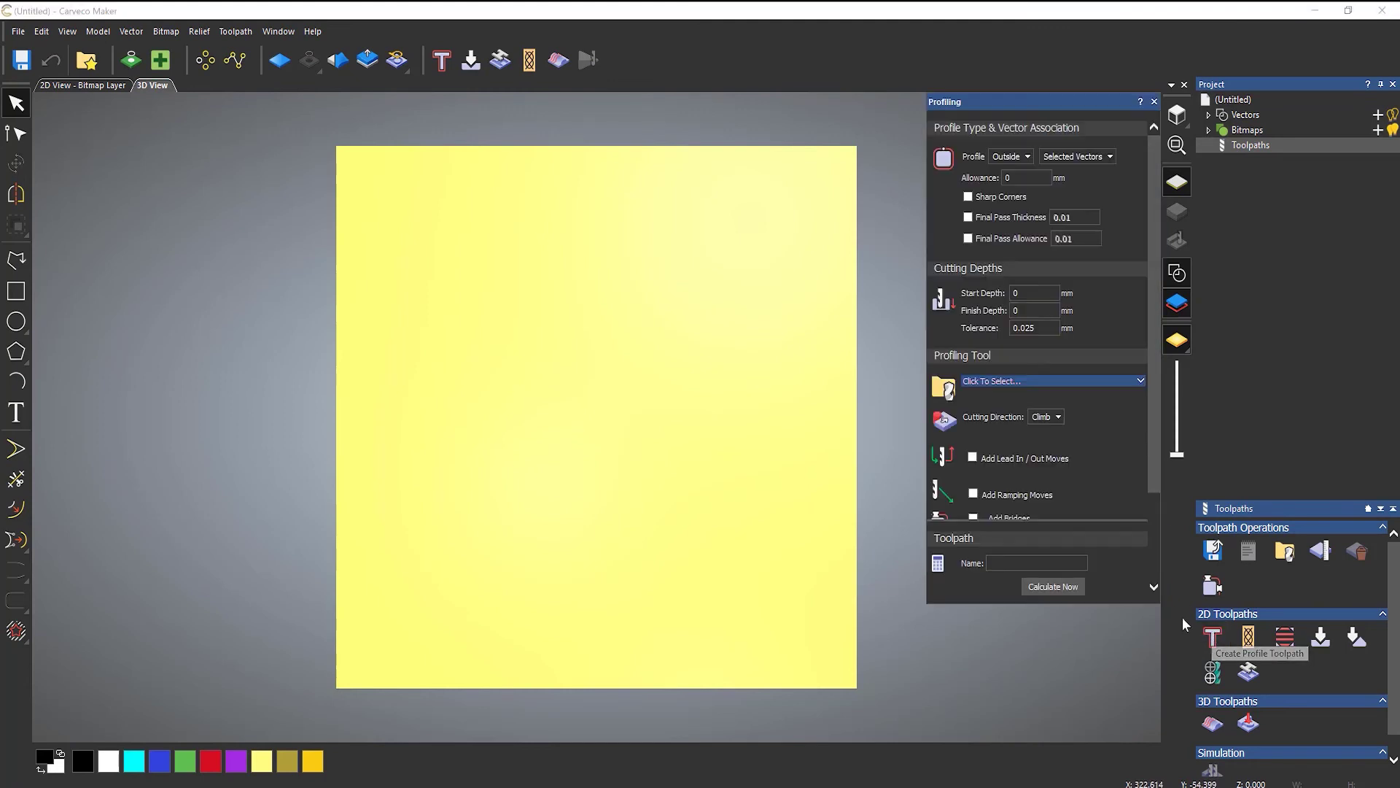
left_click(1019, 383)
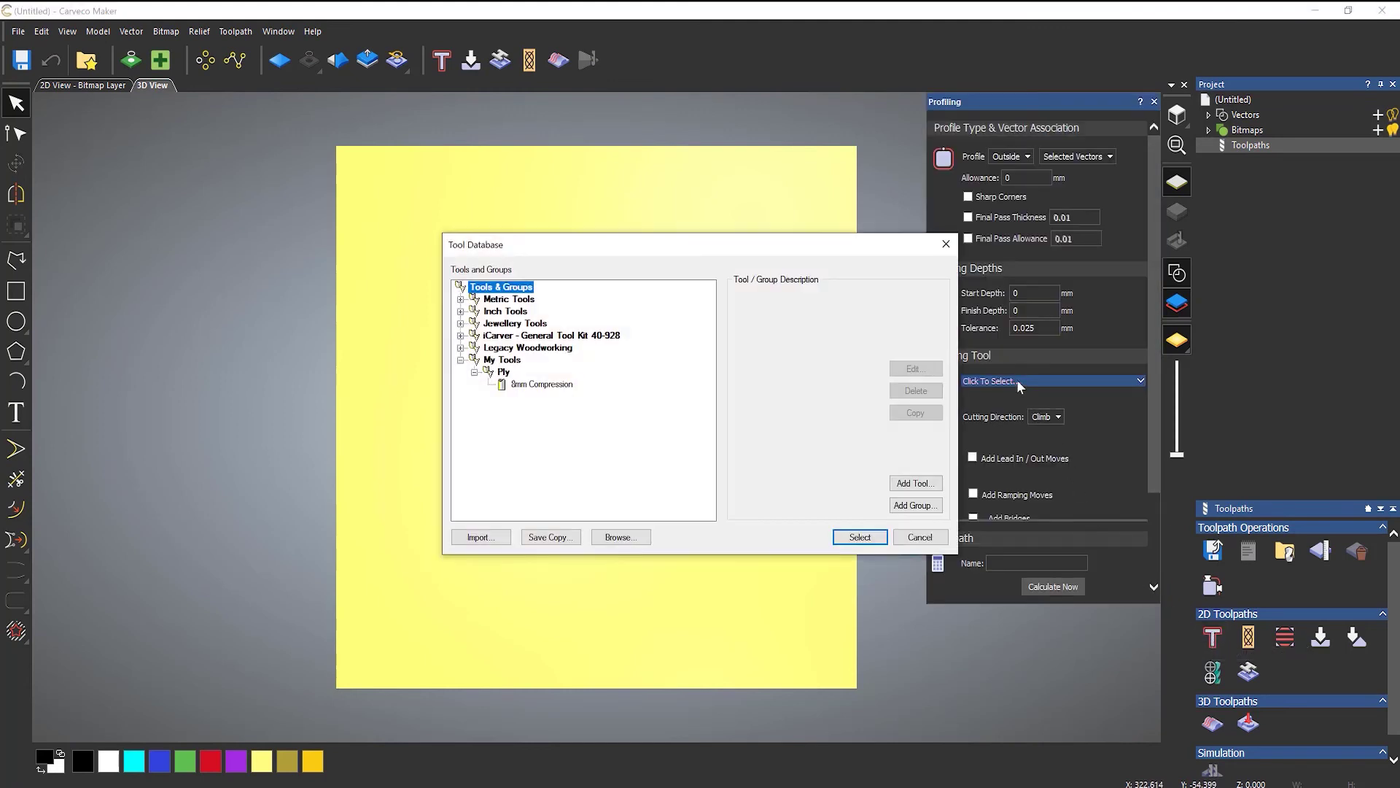
left_click(461, 360)
left_click(461, 359)
left_click(531, 384)
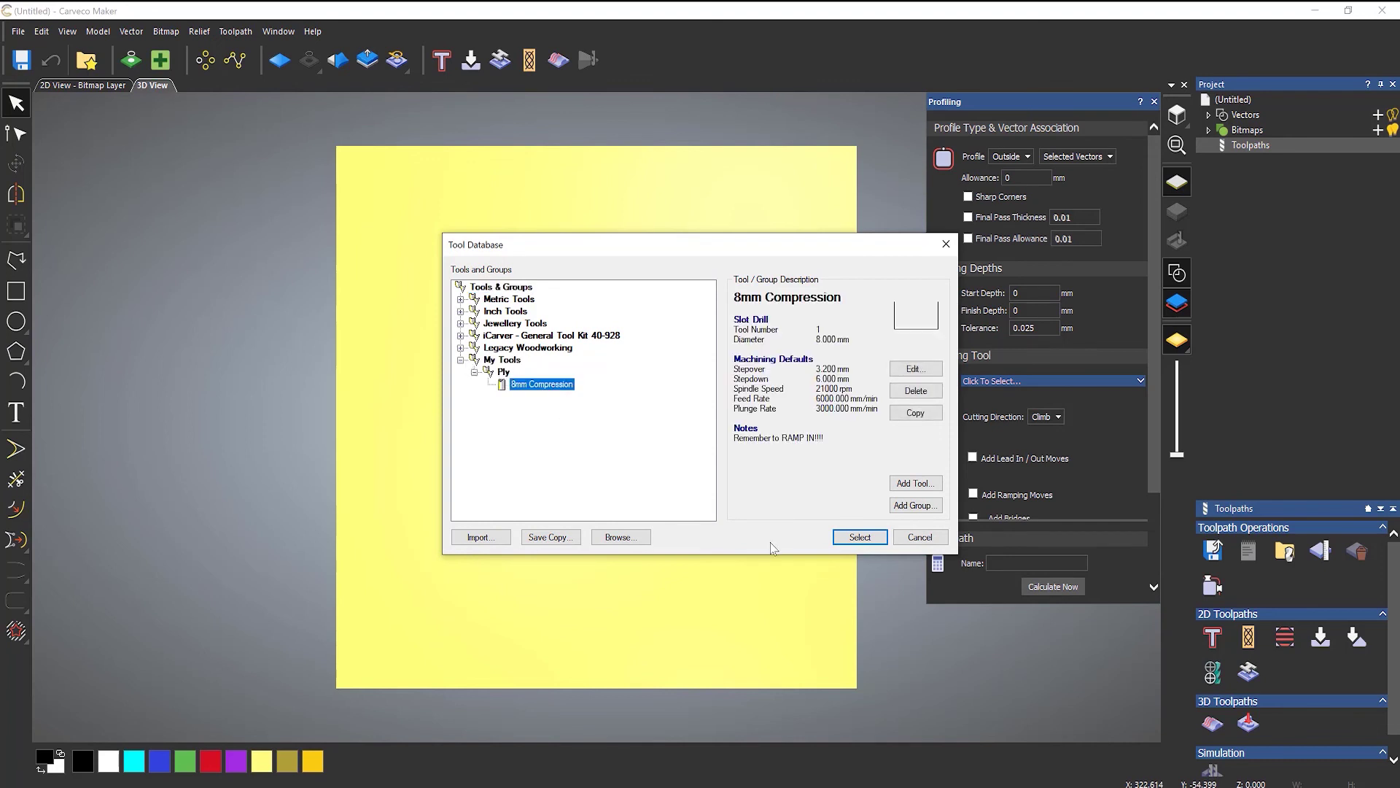
left_click(858, 537)
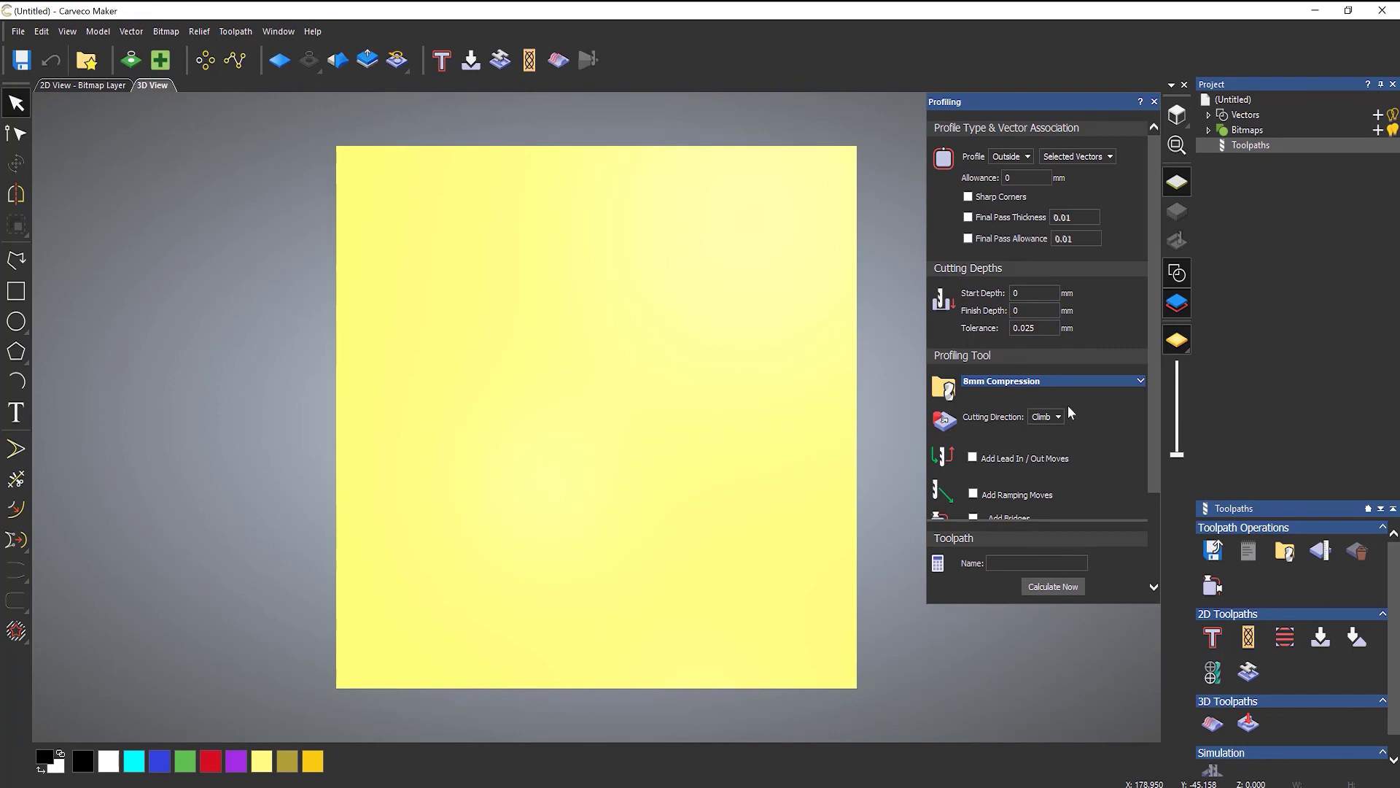
- Expand the 8mm Compression tool in the Profiling panel to show 3.2 stepover, 6 stepdown, 6000 feed, 3000 plunge and 21000 rpm
left_click(1141, 381)
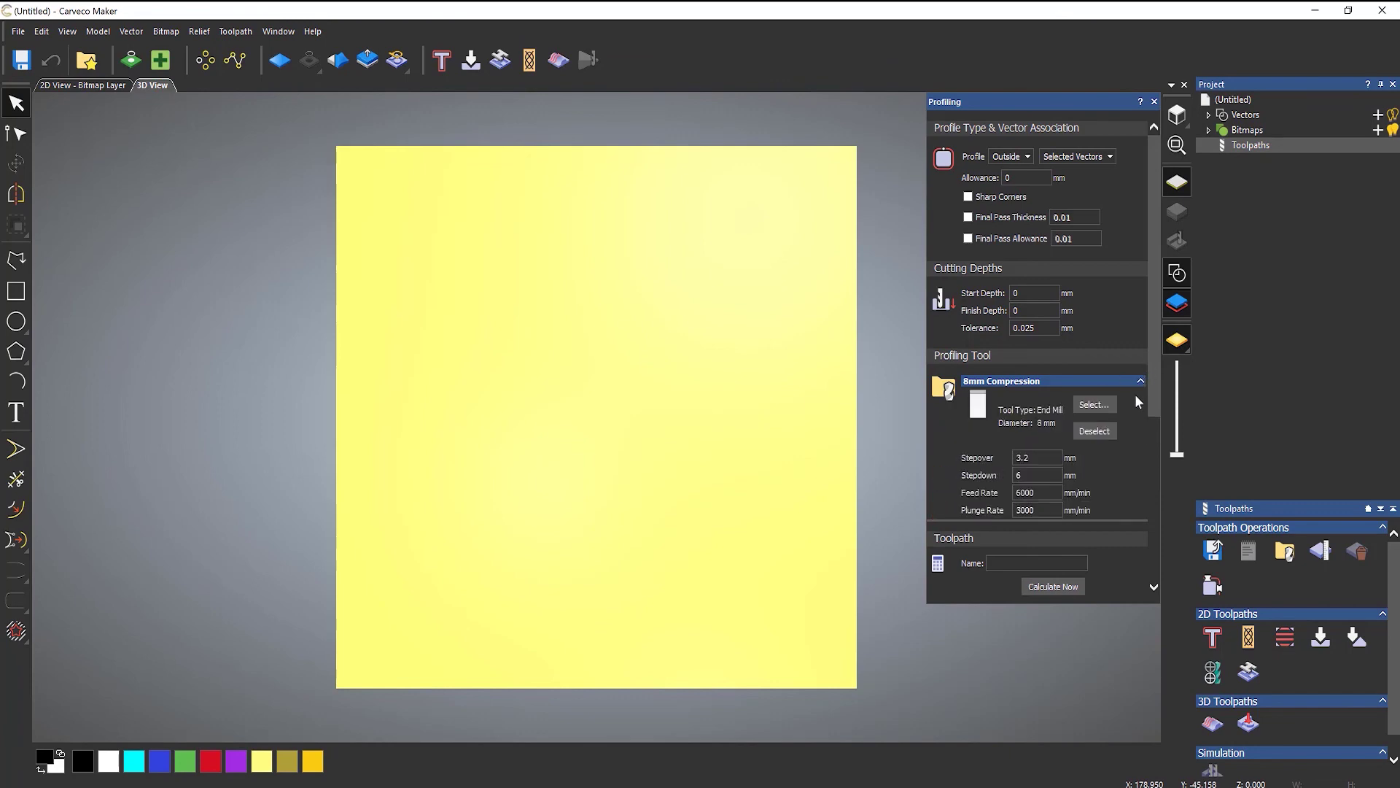
scroll(1135, 395, "down", 3)
scroll(1135, 395, "up", 1)
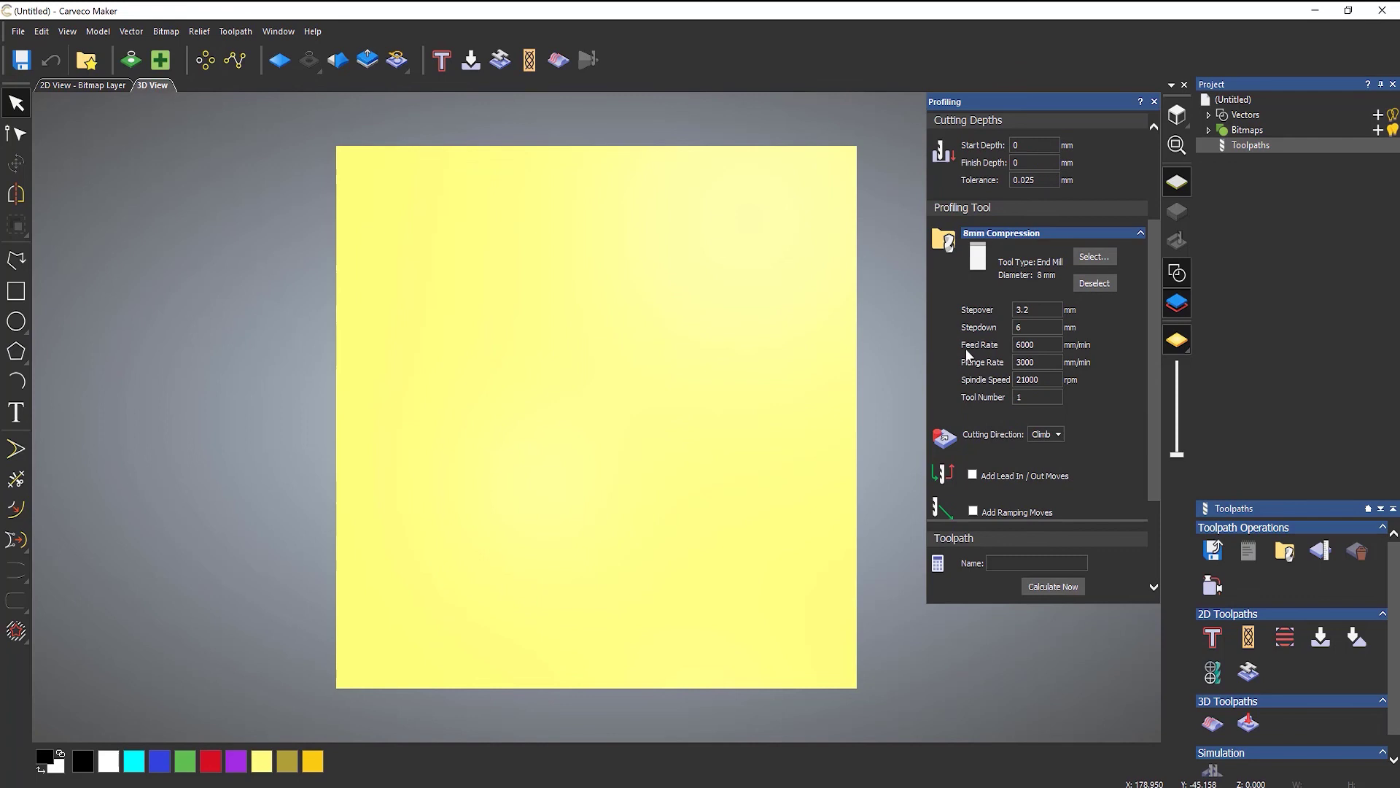